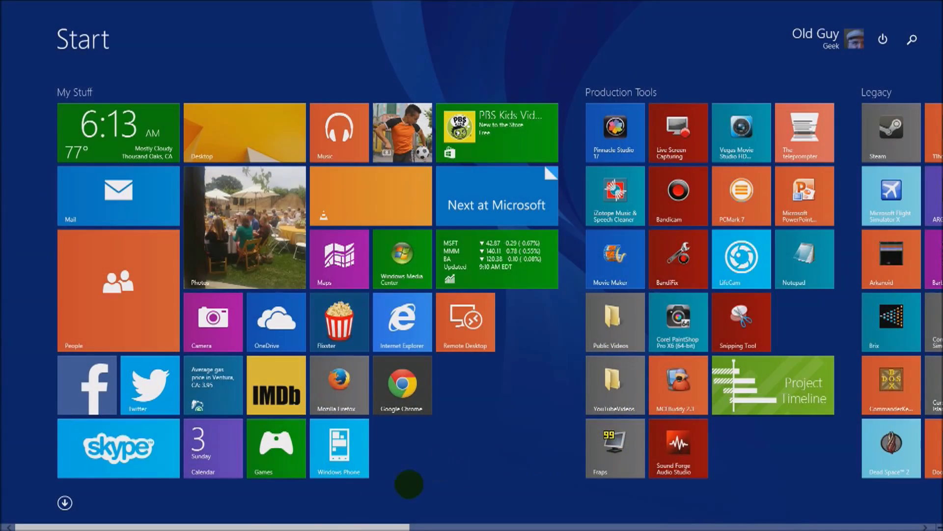
- Scroll the Start screen to the Legacy group and back, then switch to the desktop
left_click_drag(146, 525, 382, 525)
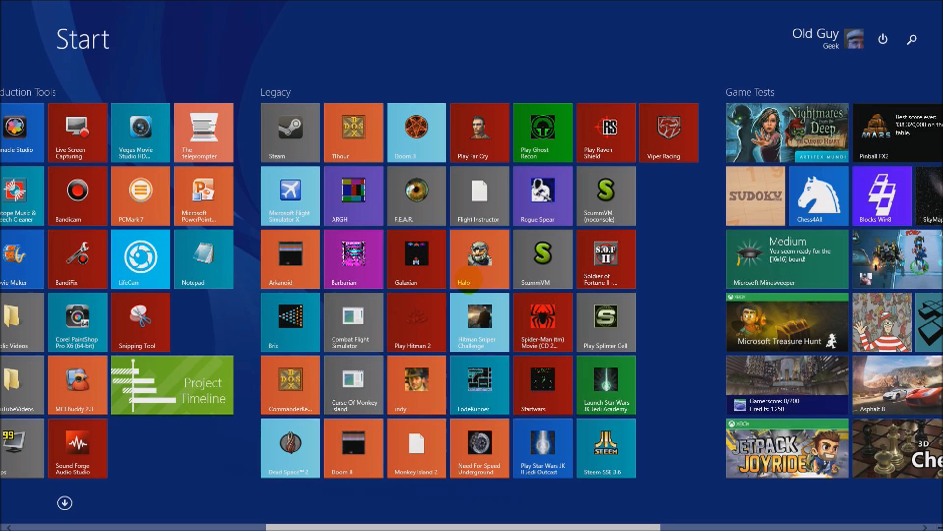
left_click(135, 525)
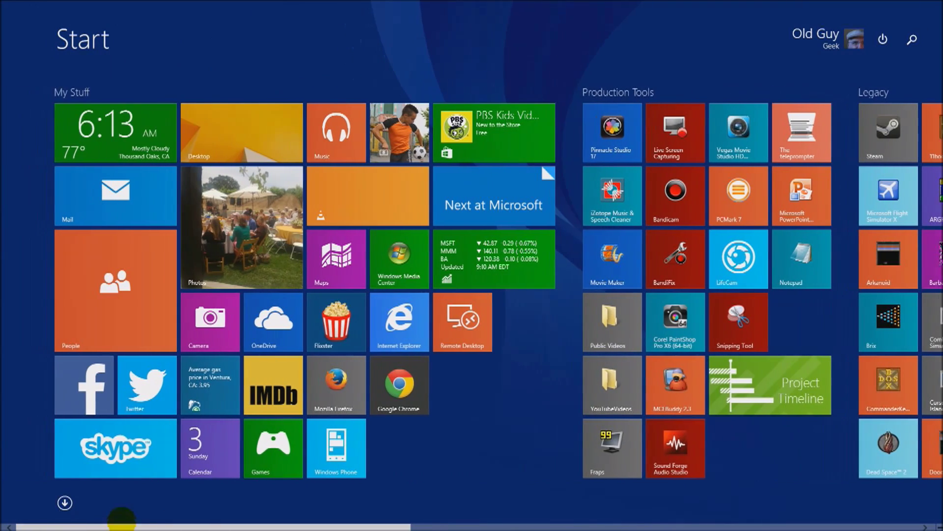
key("super")
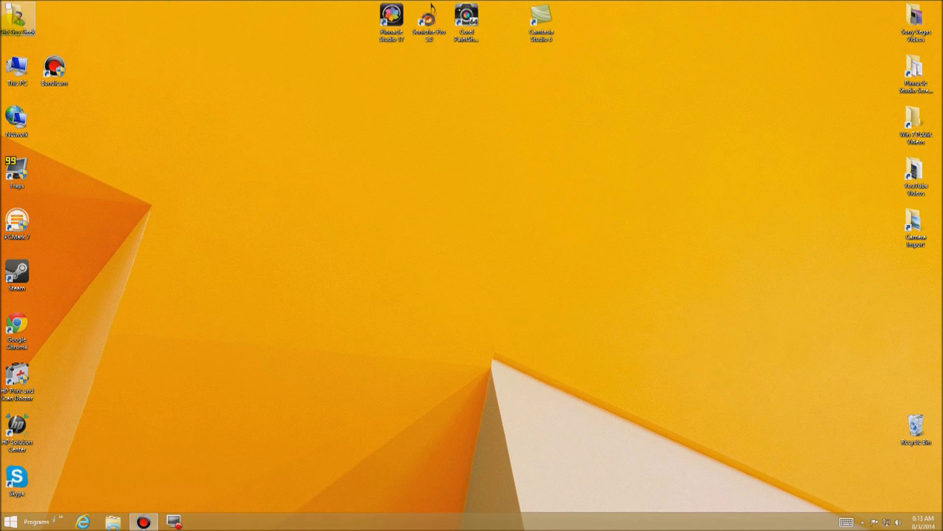
- Browse This PC > Gaming (D:) > Games > Microsoft Games > Halo and launch halo.exe
left_click(15, 73)
double_click(17, 73)
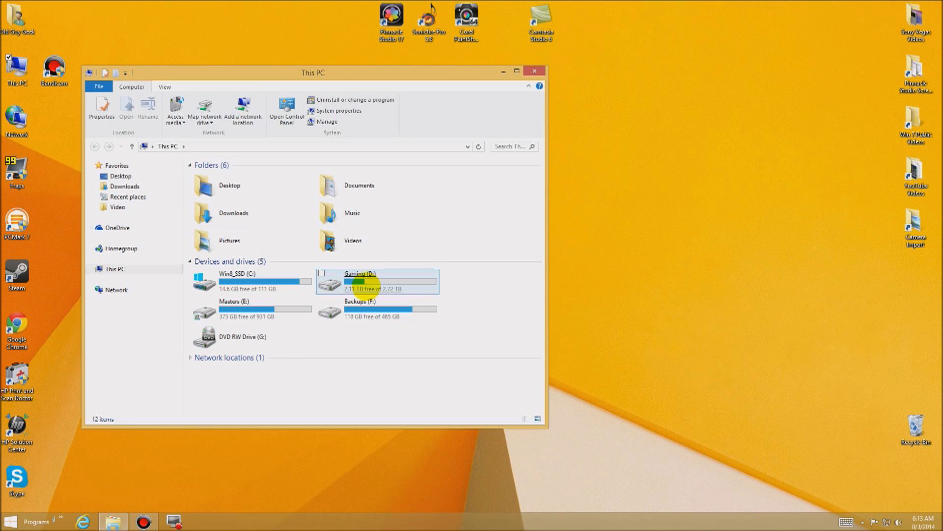
double_click(362, 284)
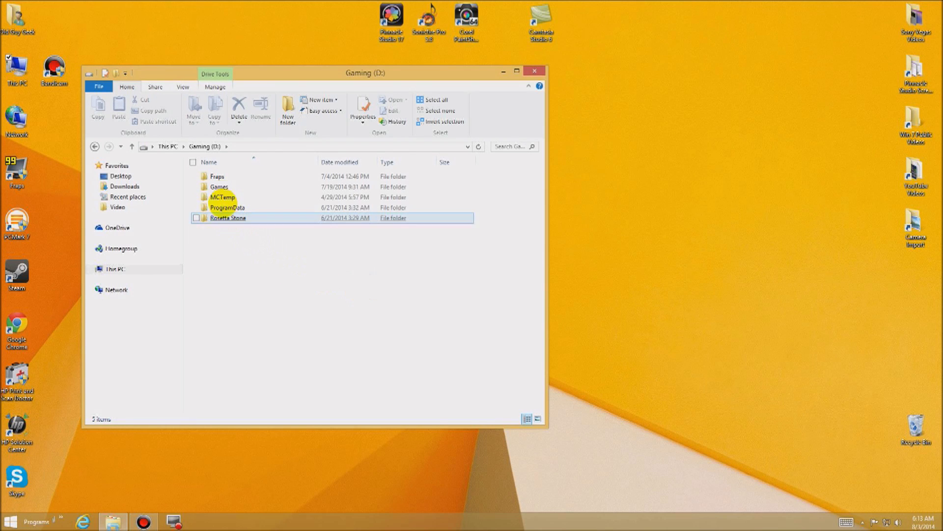
double_click(219, 187)
double_click(220, 187)
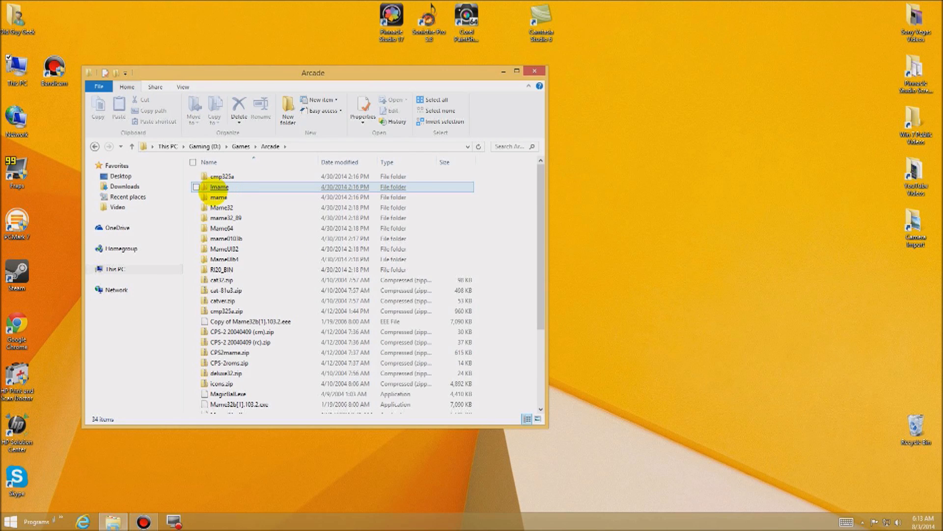
left_click(241, 146)
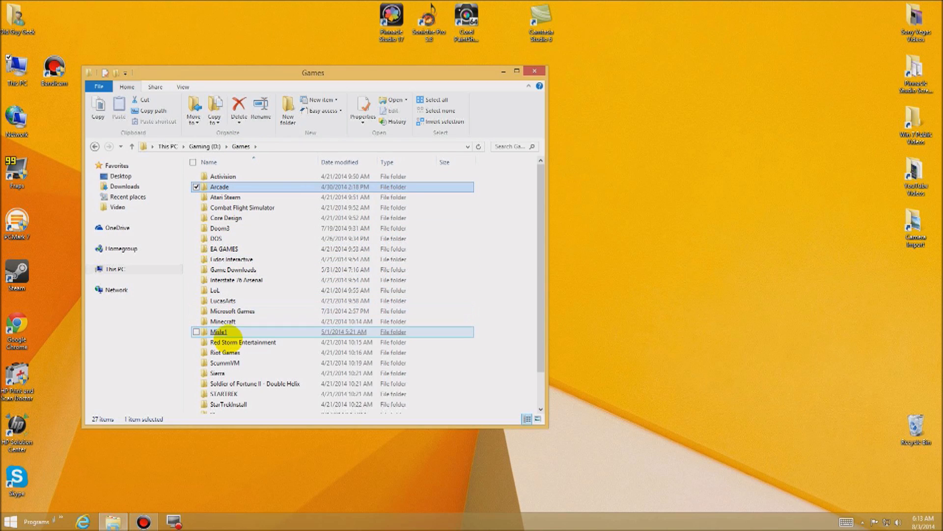
double_click(235, 311)
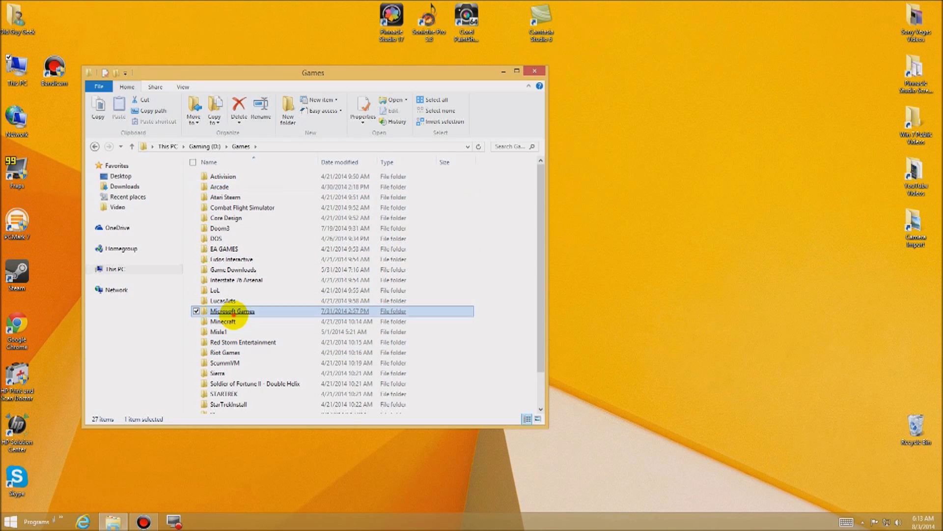
double_click(219, 187)
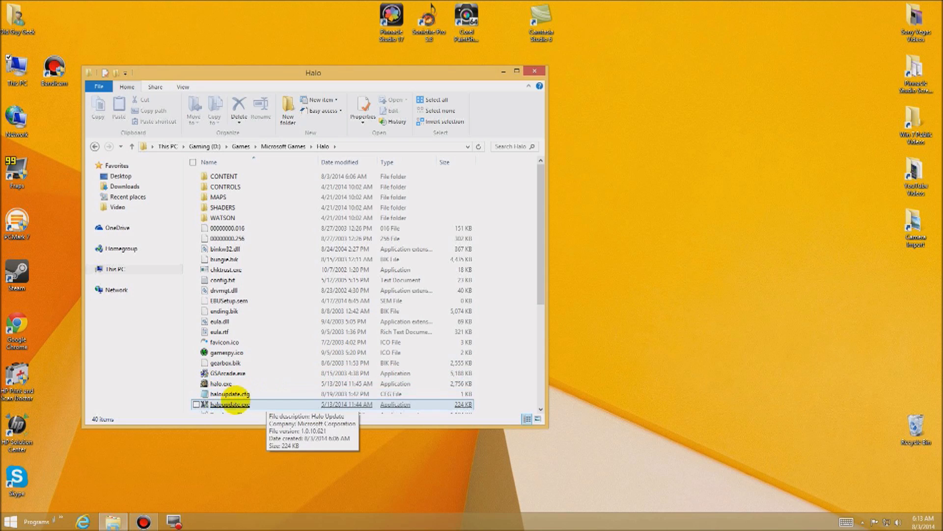
double_click(249, 384)
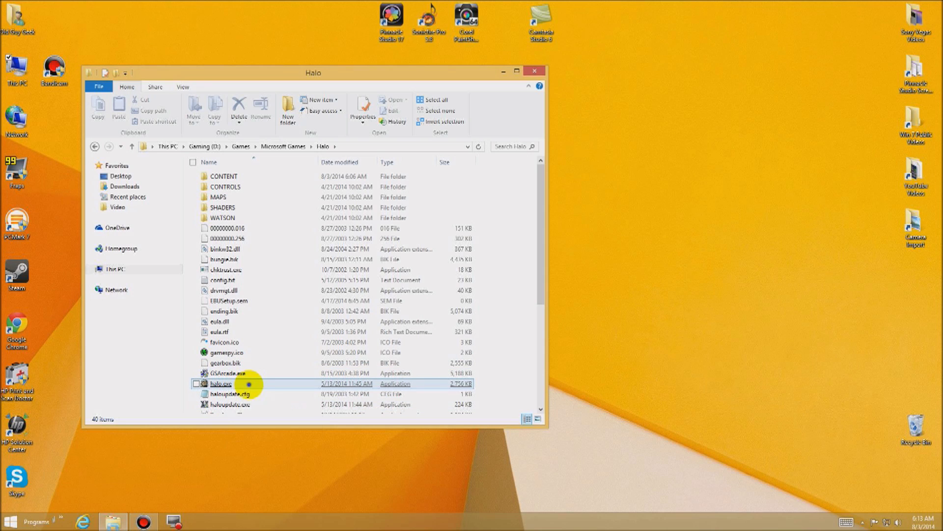
- View the Halo folder's Properties, cancel without changes, then bring up the Start screen
right_click(249, 383)
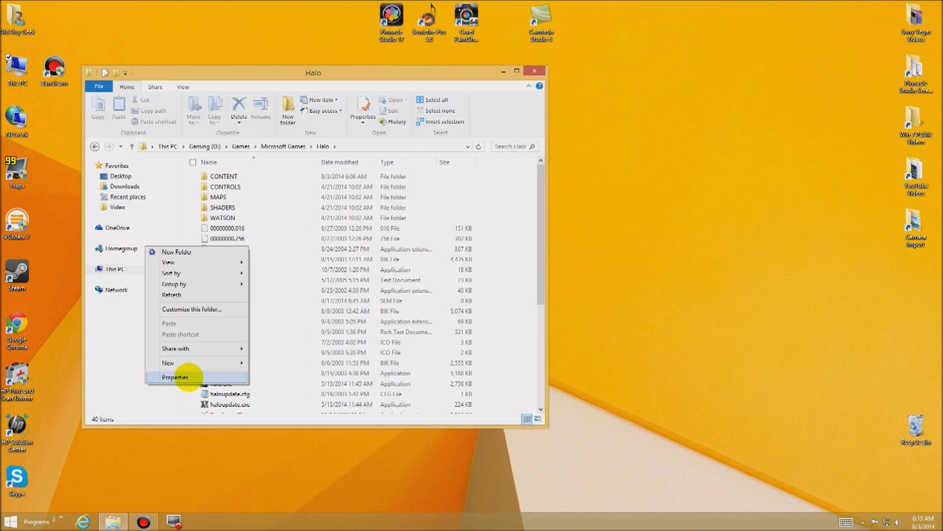
left_click(185, 377)
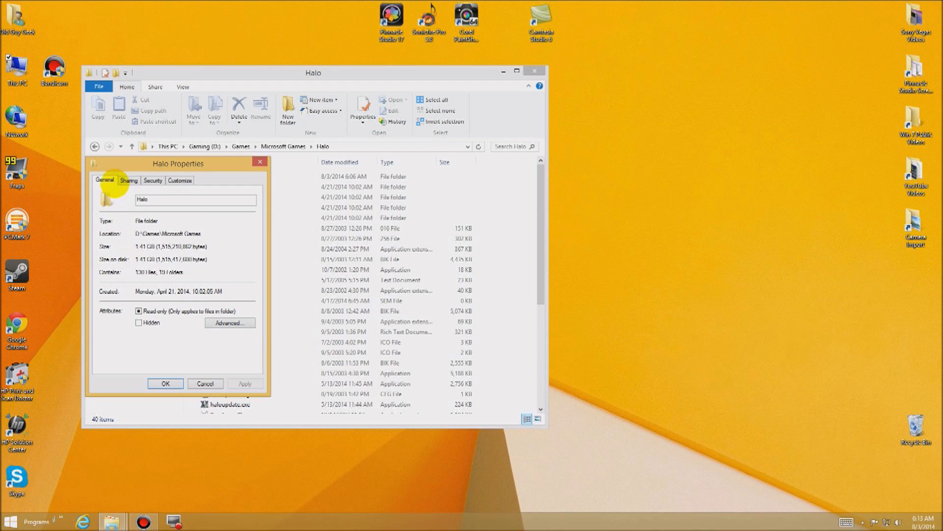
left_click_drag(188, 159, 504, 143)
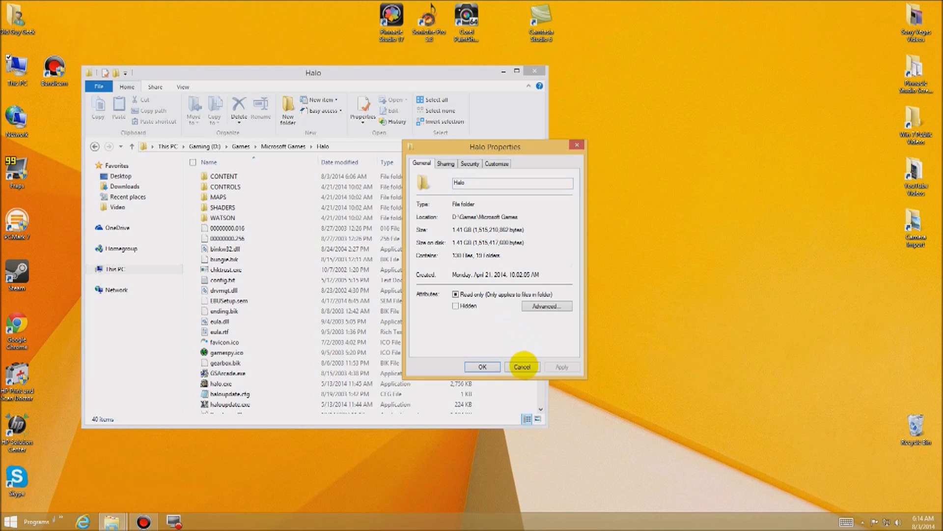
left_click(522, 367)
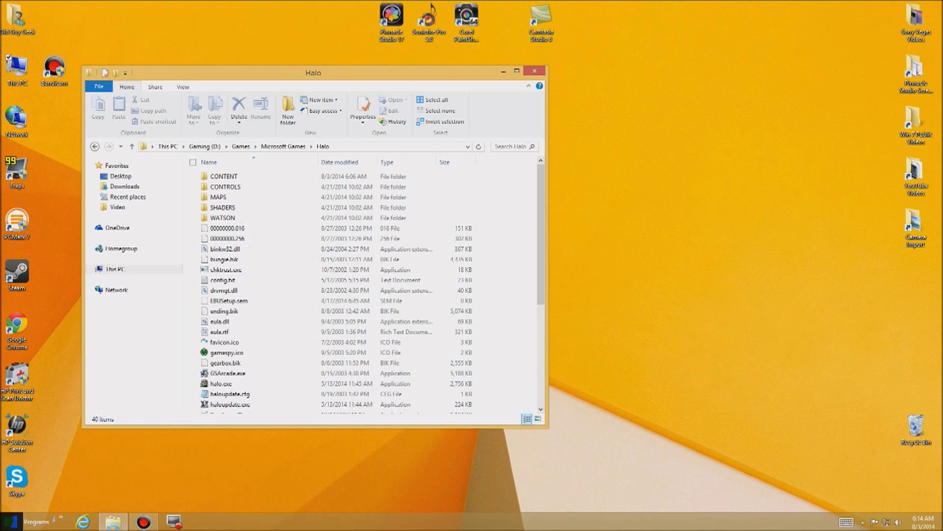
left_click(11, 521)
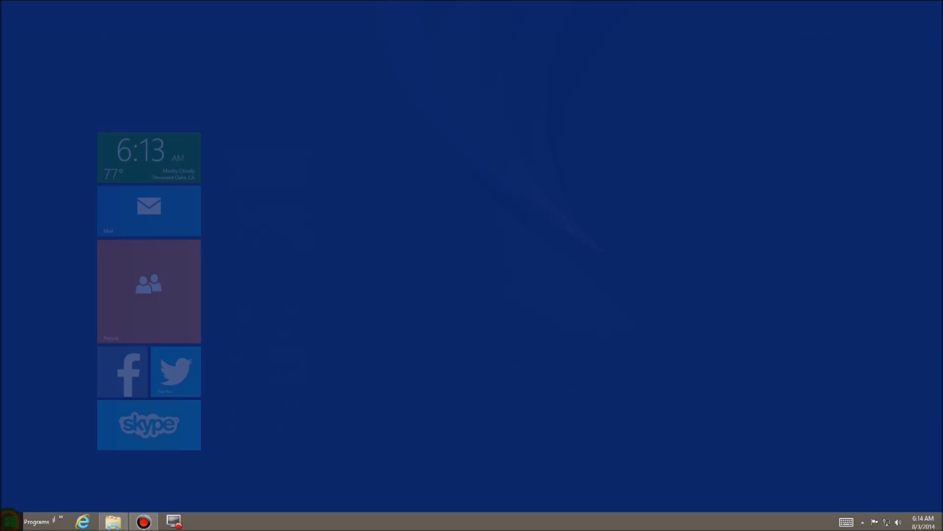
- Search Start for 'compatibli' and launch 'Run programs made for previous versions of Windows'
type("com")
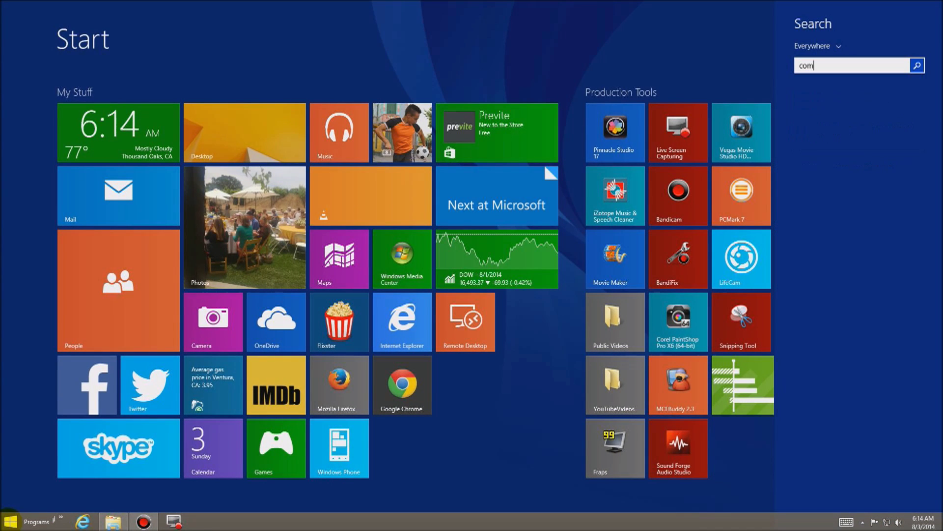
type("pati")
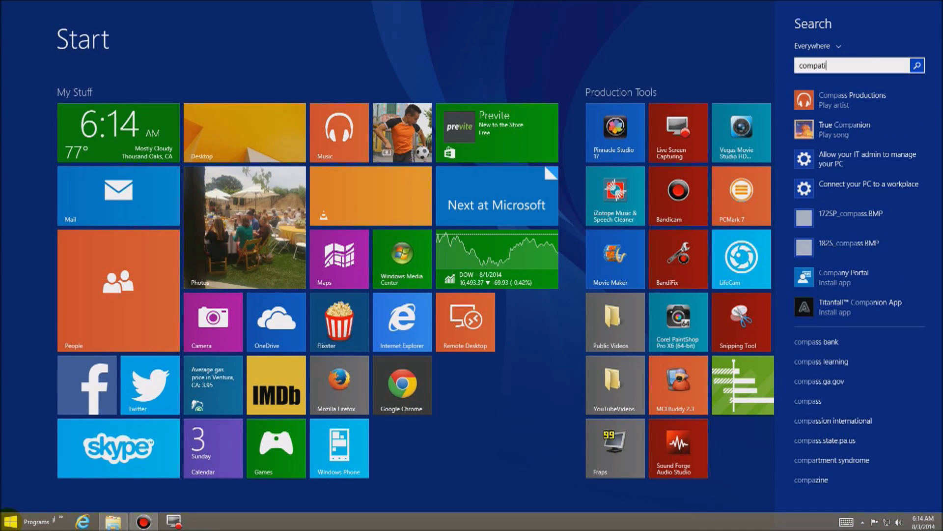
type("bli")
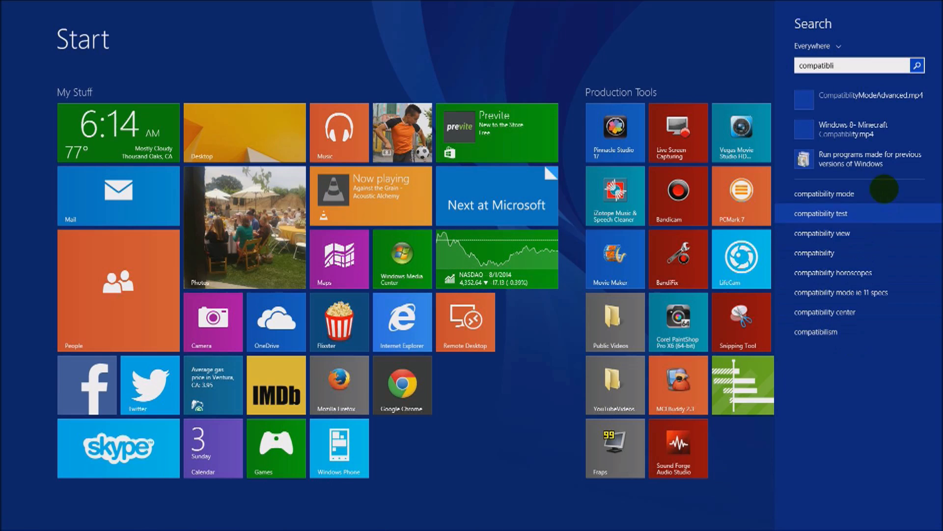
left_click(867, 158)
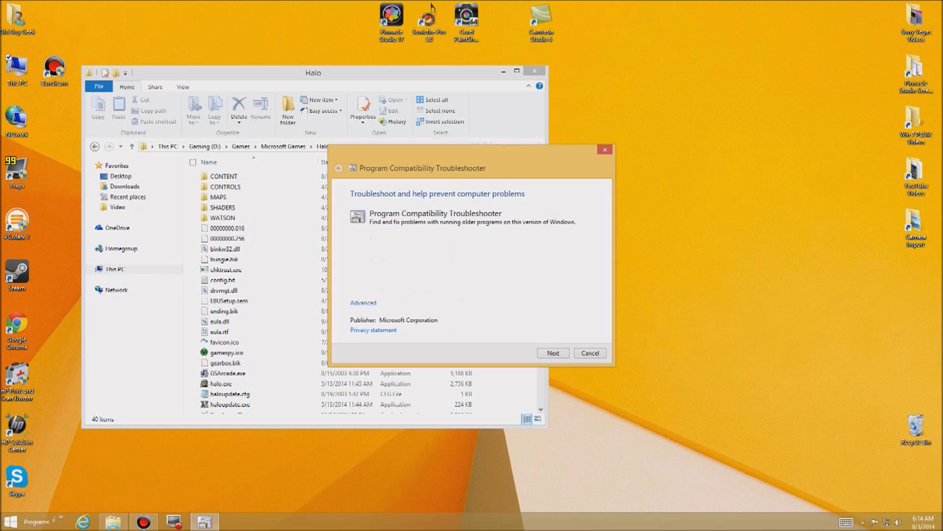
- Start the compatibility troubleshooting and choose Halo as the problem program
left_click(548, 352)
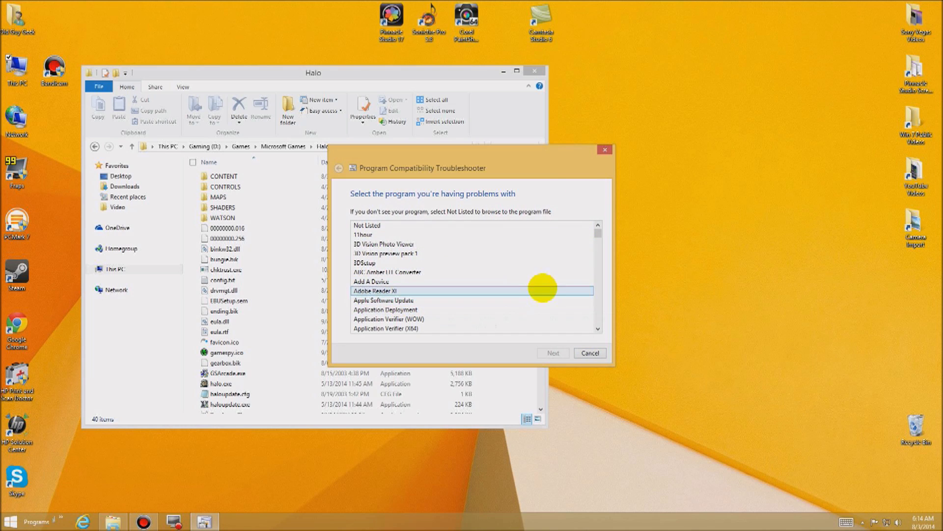
left_click_drag(600, 290, 600, 290)
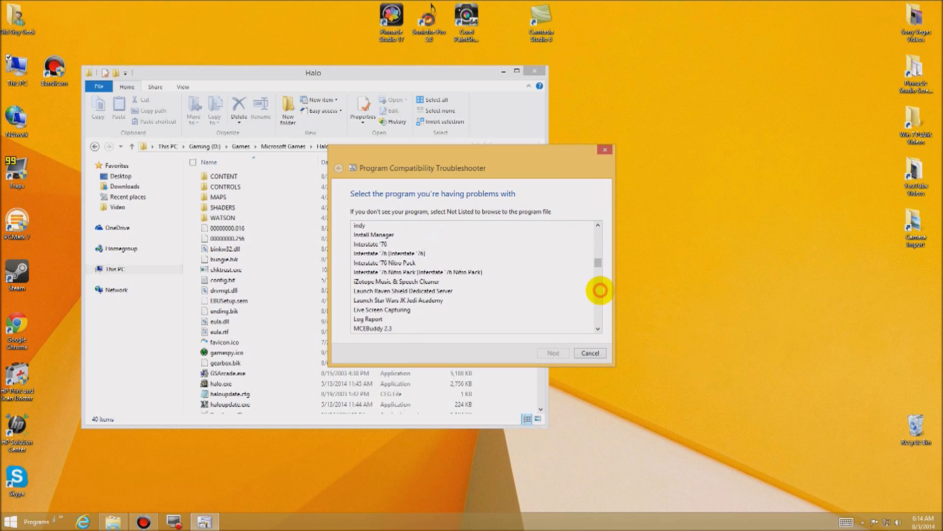
left_click(598, 225)
left_click(598, 225)
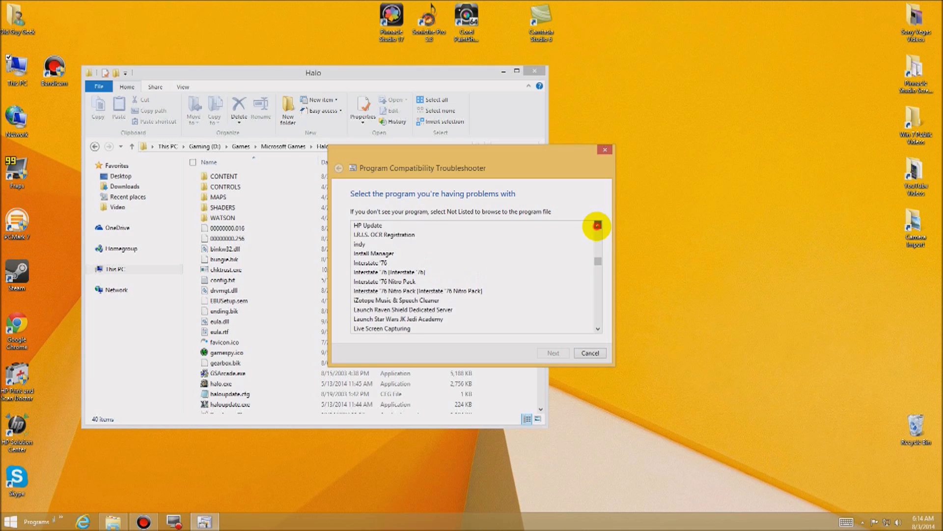
left_click(597, 225)
left_click(598, 225)
left_click(597, 225)
left_click(597, 225)
left_click(598, 225)
left_click(598, 225)
left_click(441, 244)
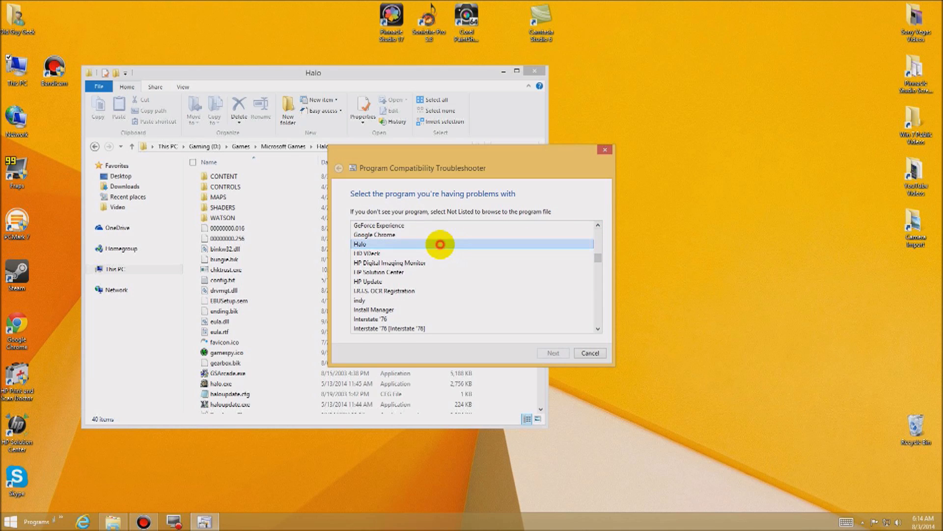
left_click(552, 352)
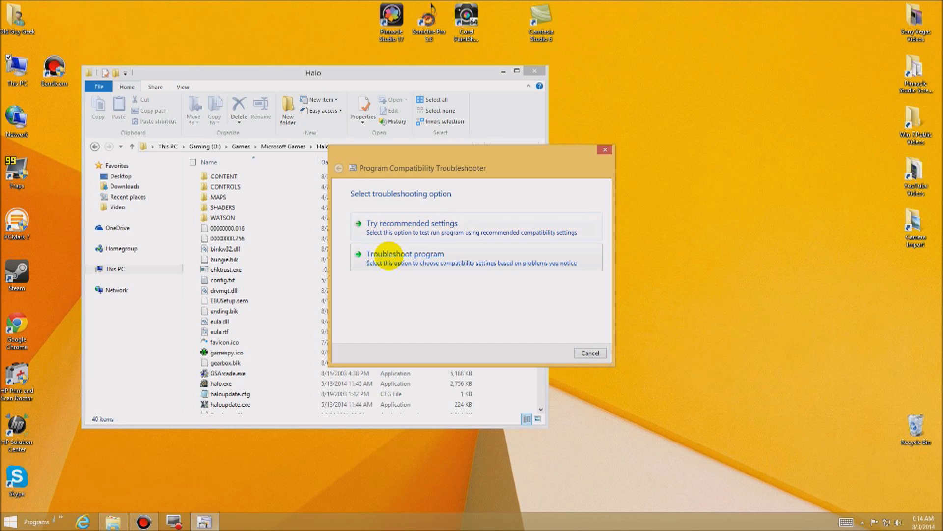
- Troubleshoot Halo as an unlisted problem with unknown Windows version, then close troubleshooter and folder
left_click(389, 255)
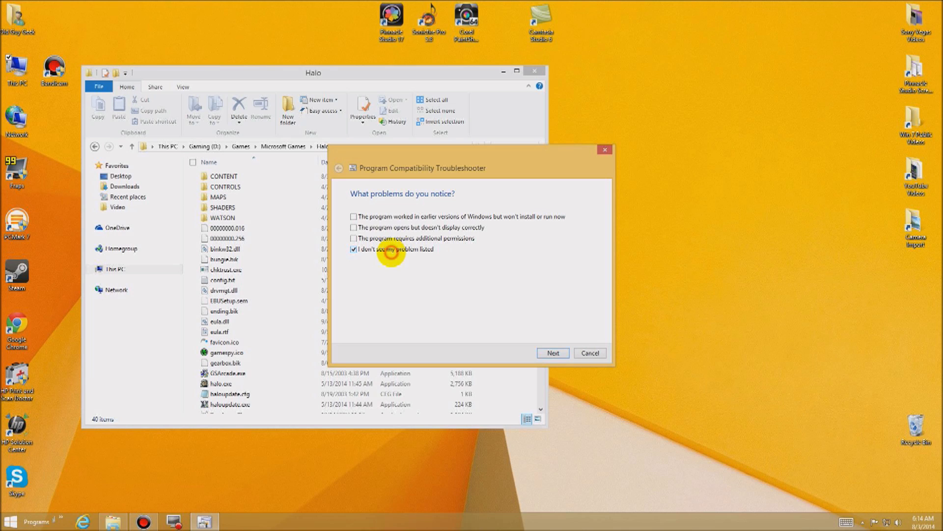
left_click(546, 352)
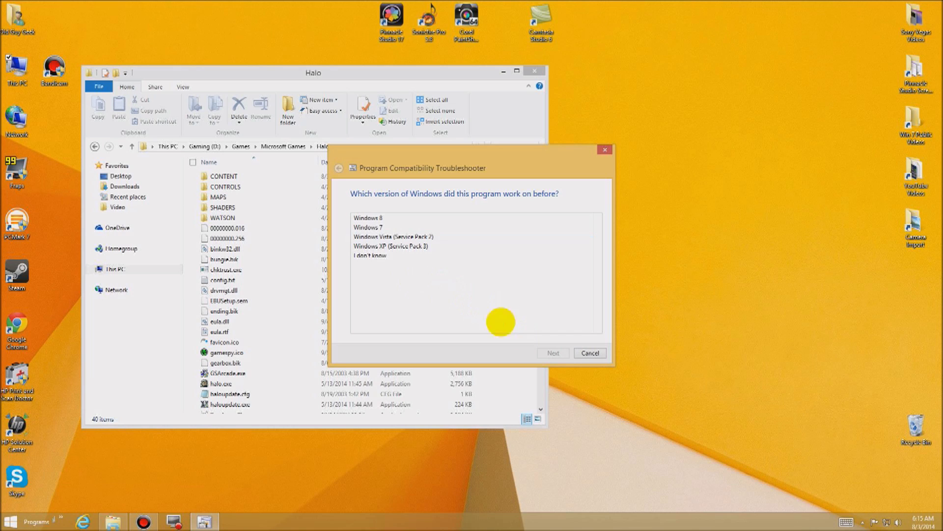
left_click(374, 256)
left_click(553, 352)
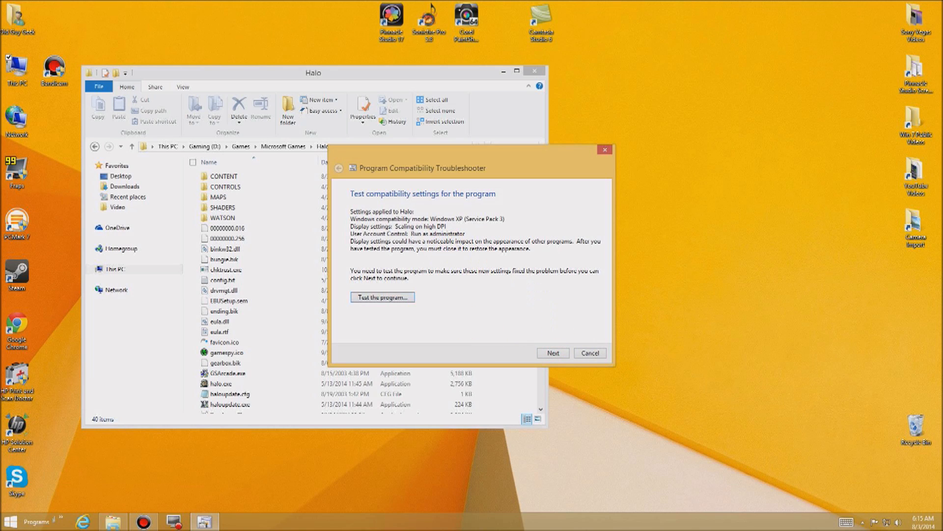
left_click(585, 352)
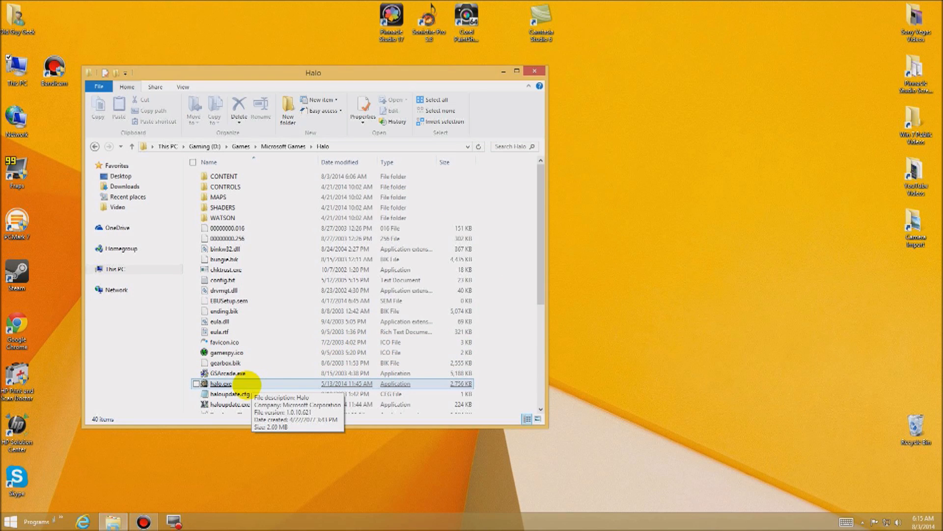
left_click(535, 71)
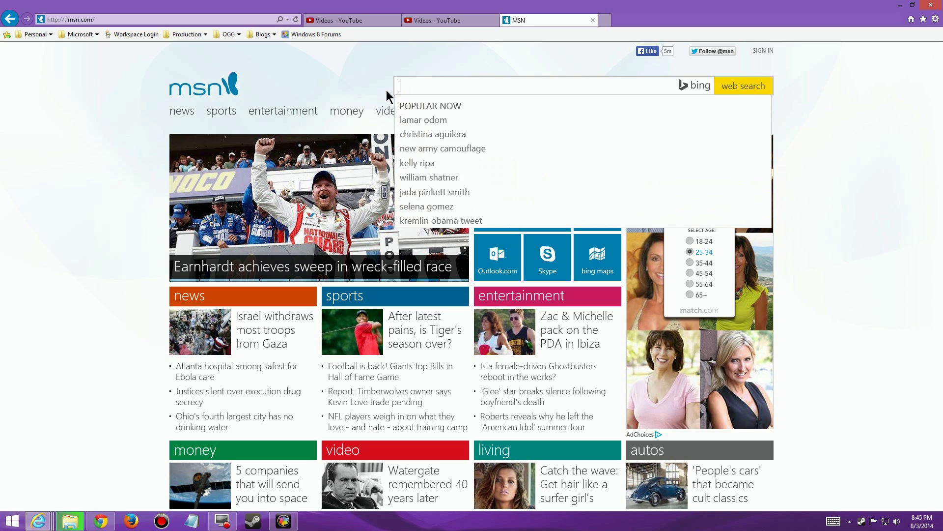
- Search Bing from MSN for 'halo 1 patch 1.10', adapting the 1.09 suggestion
type("r")
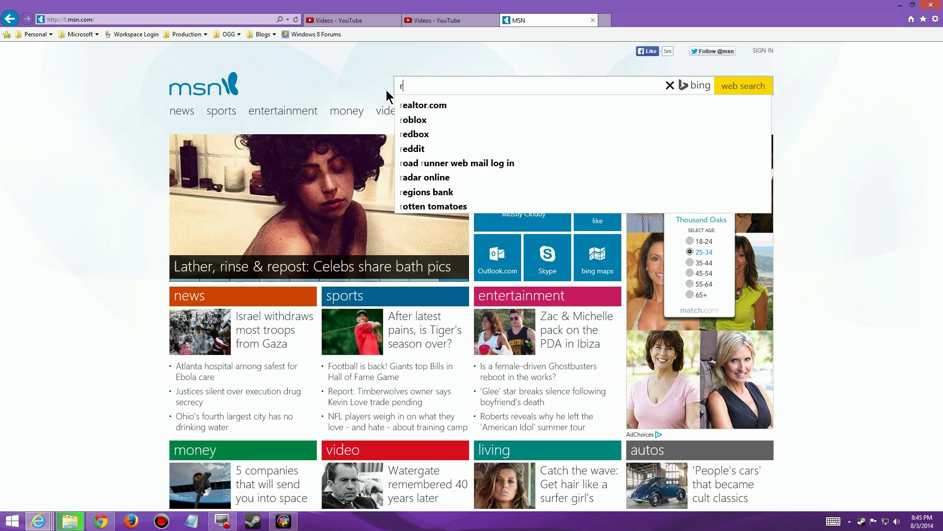
key("BackSpace")
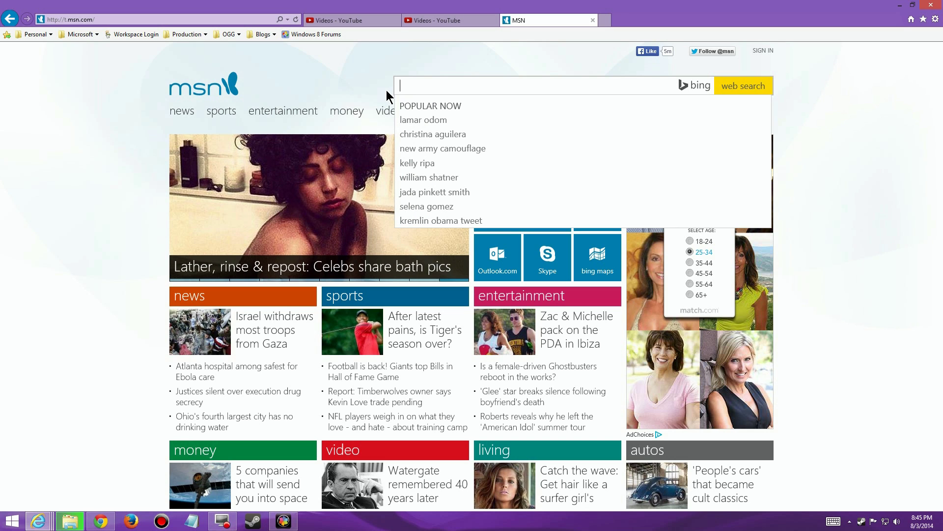
type("hal")
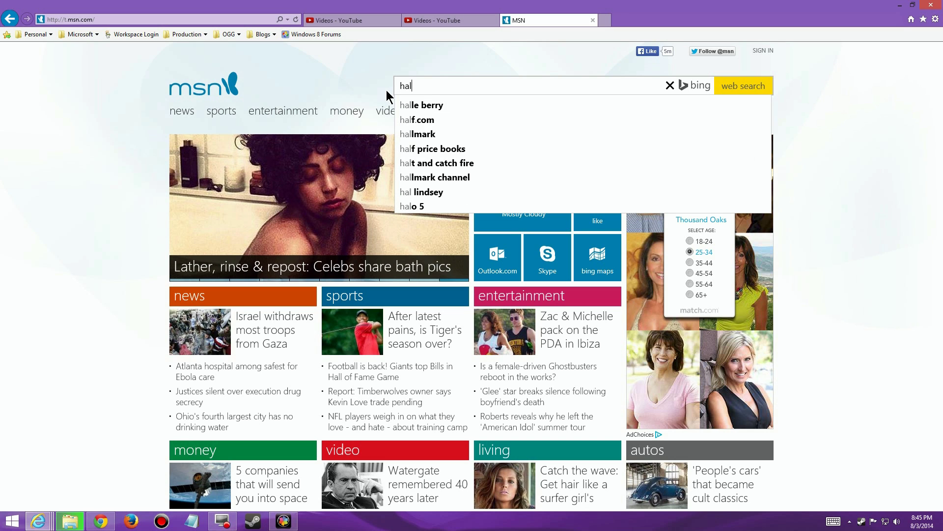
type("o")
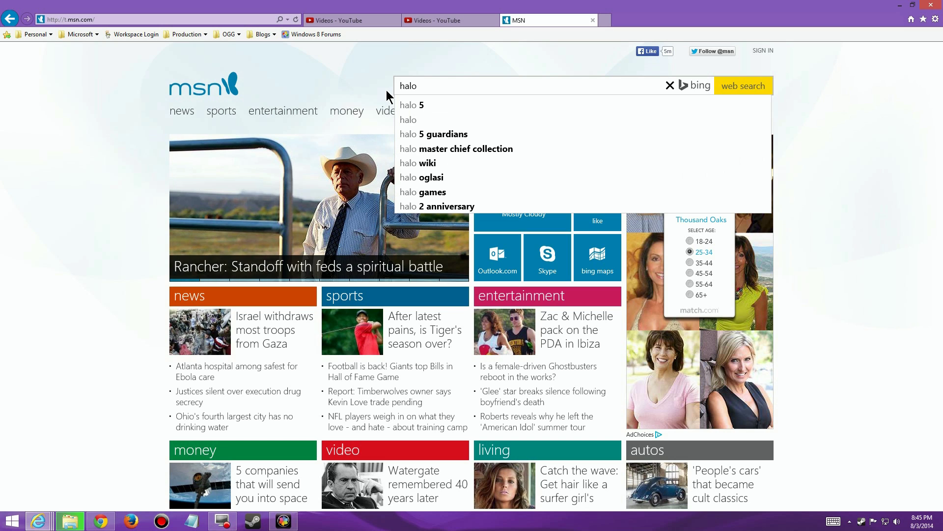
type(" 1 pat")
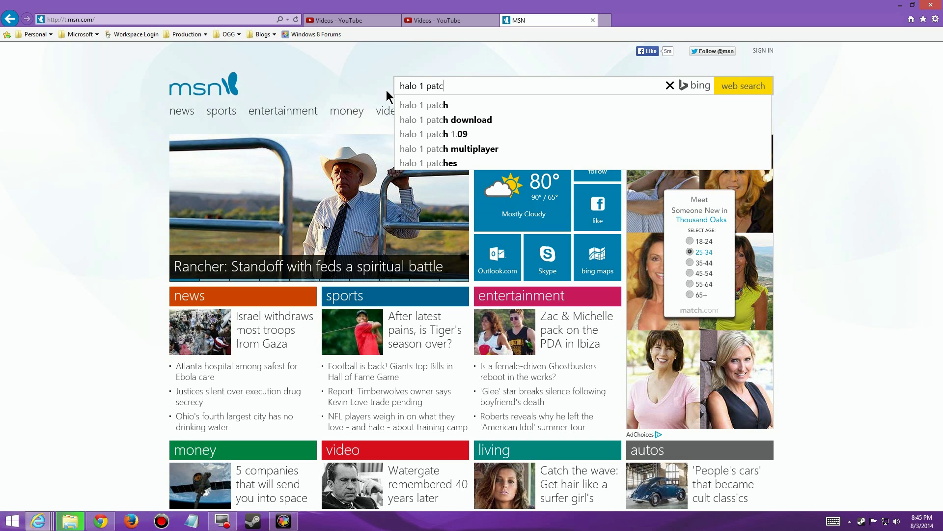
type("c")
key("Down")
key("Down")
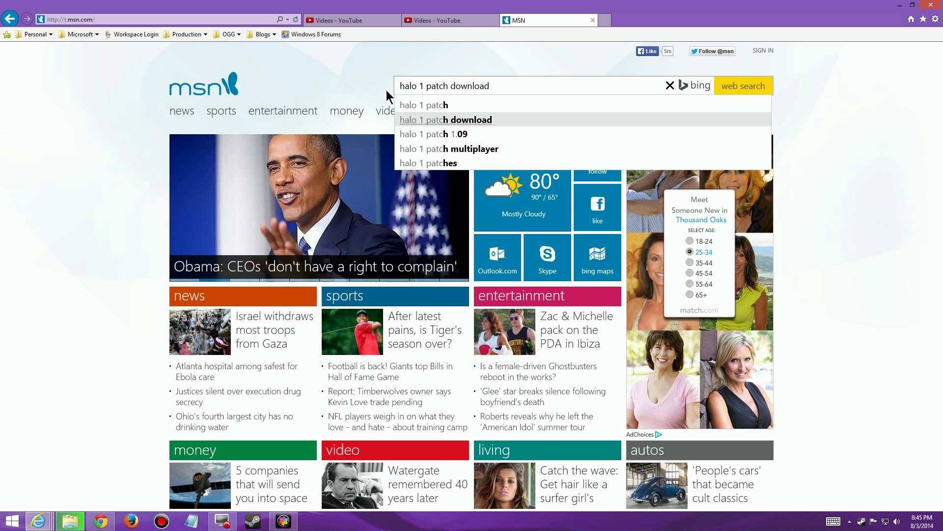
key("Down")
key("BackSpace")
key("BackSpace")
type("1.1")
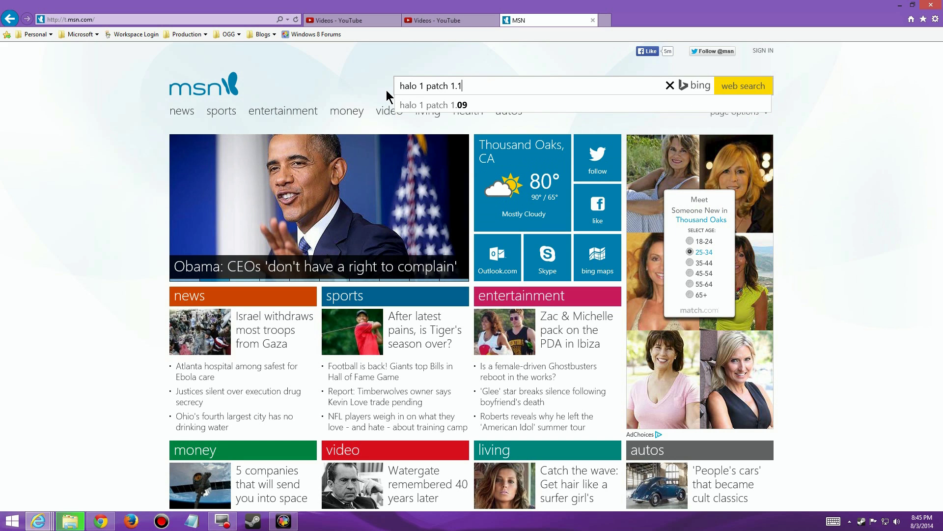
type("0")
key("Return")
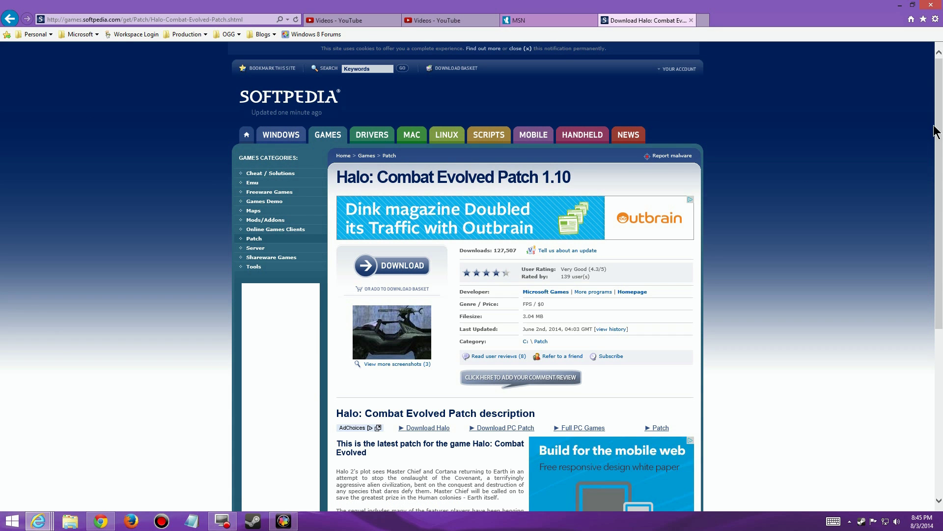
- Download Patch 1.10 from Softpedia via the Softpedia Secure Download mirror and open the save options
scroll(942, 133, "down", 5)
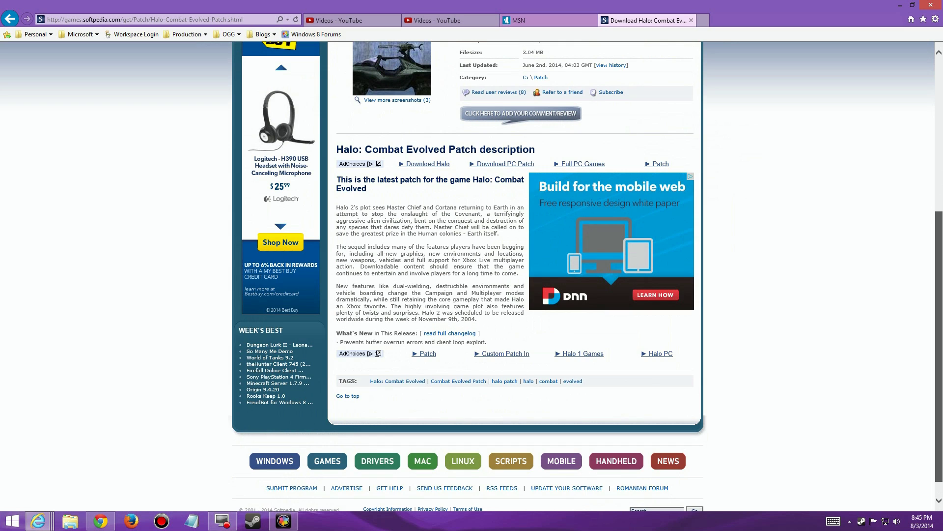
scroll(472, 275, "up", 2)
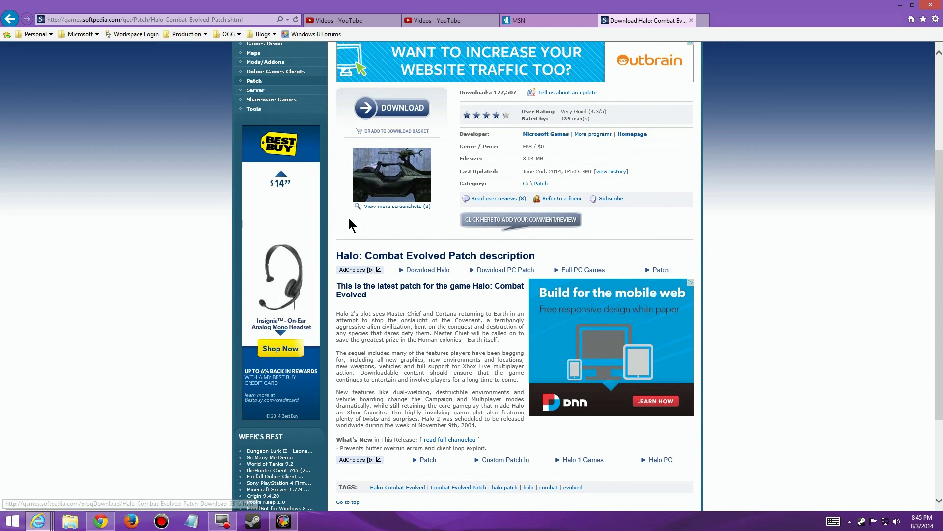
left_click(393, 115)
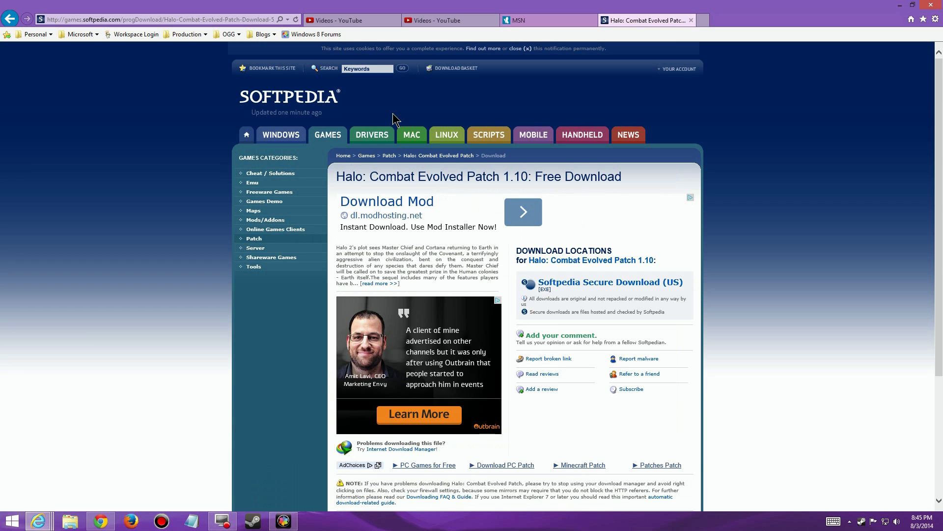
left_click(574, 285)
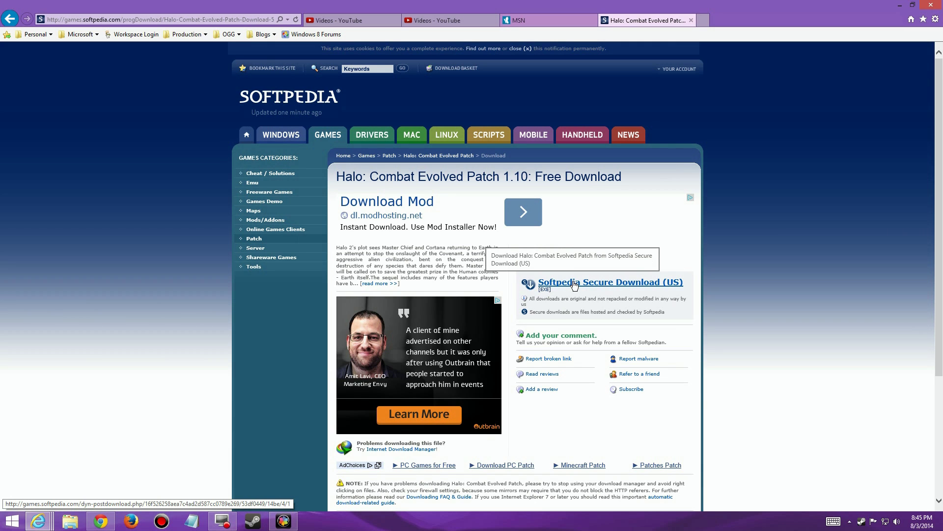
left_click(573, 284)
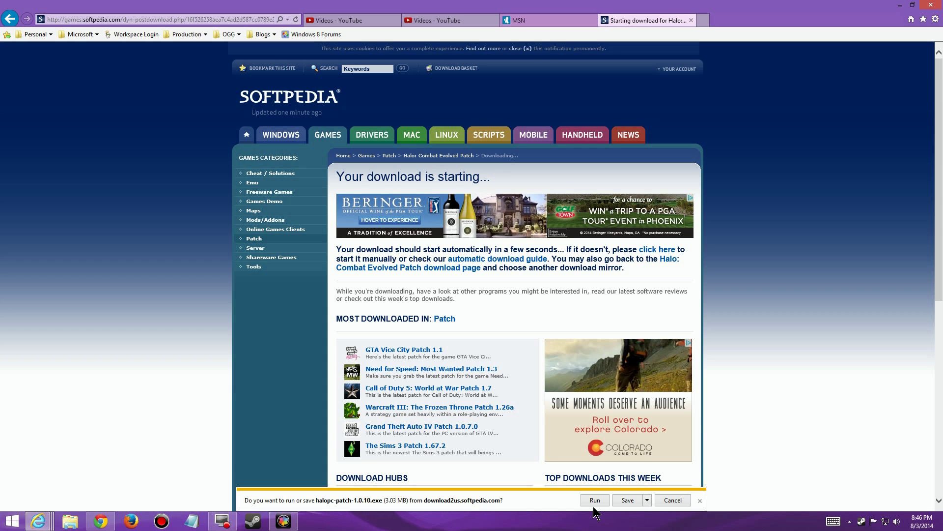
left_click(647, 500)
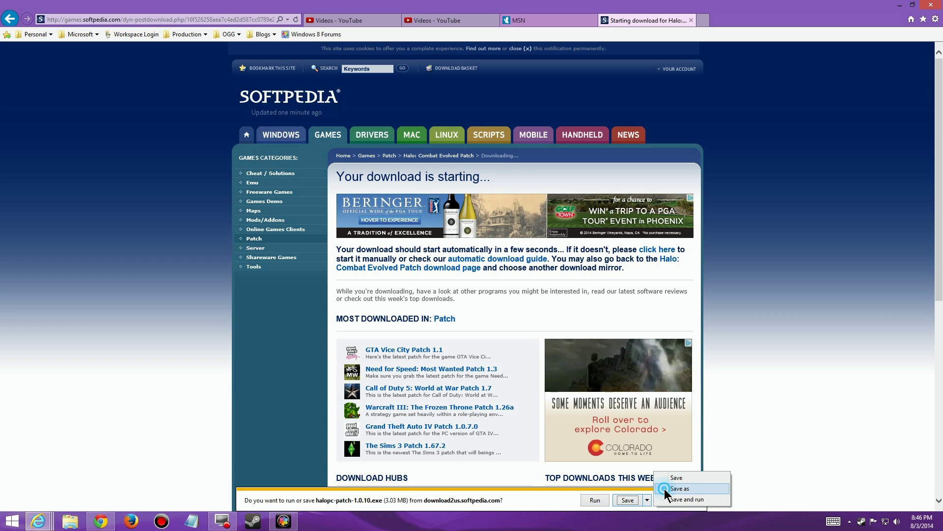
left_click(664, 489)
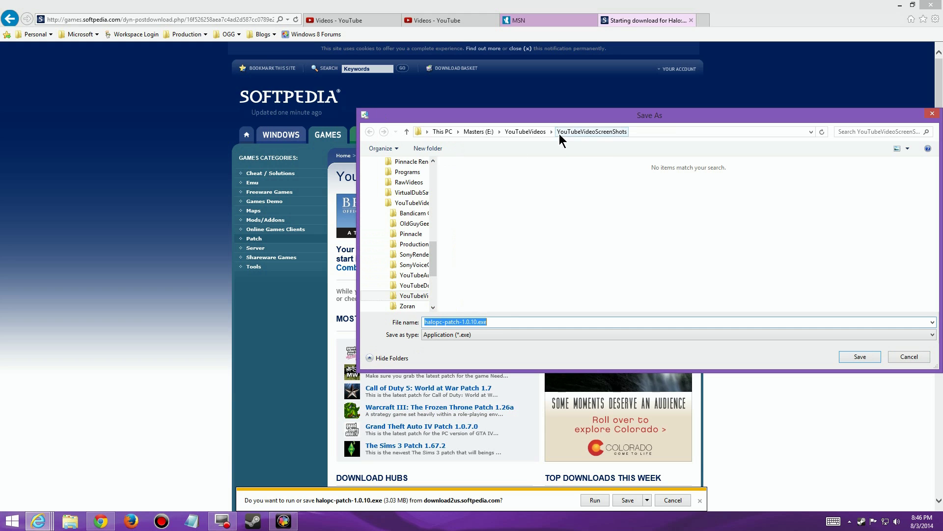
left_click(478, 131)
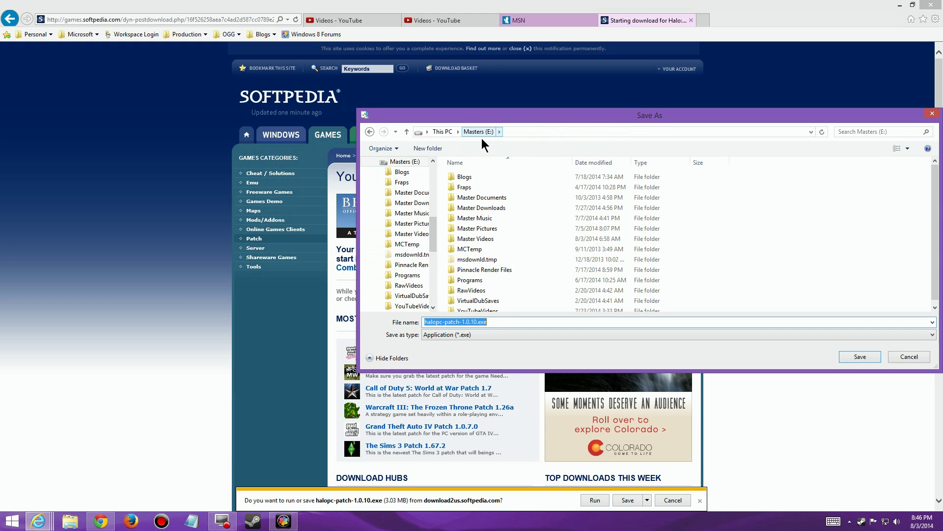
double_click(497, 209)
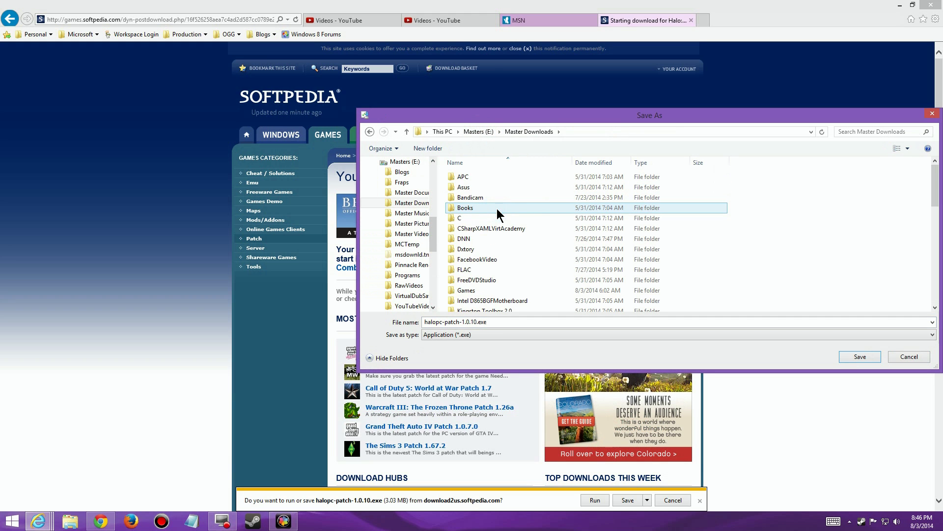
double_click(470, 291)
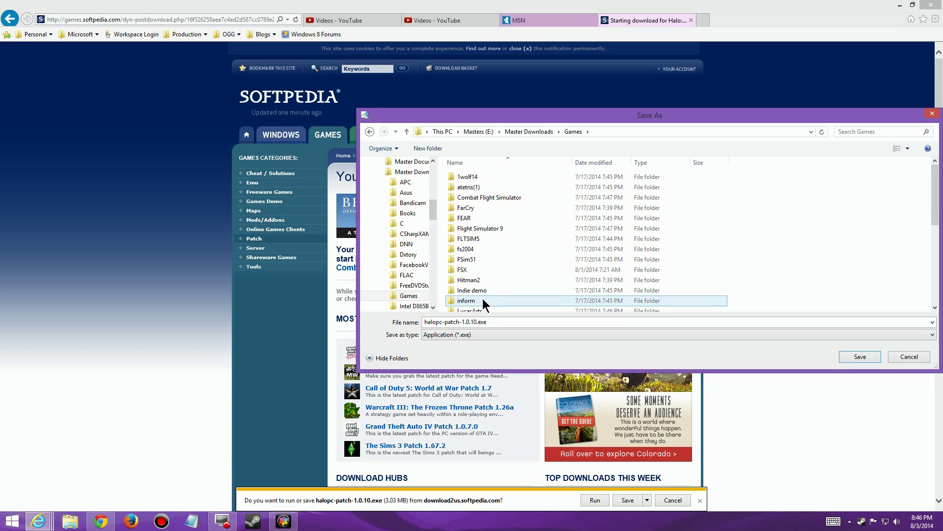
scroll(469, 273, "down", 2)
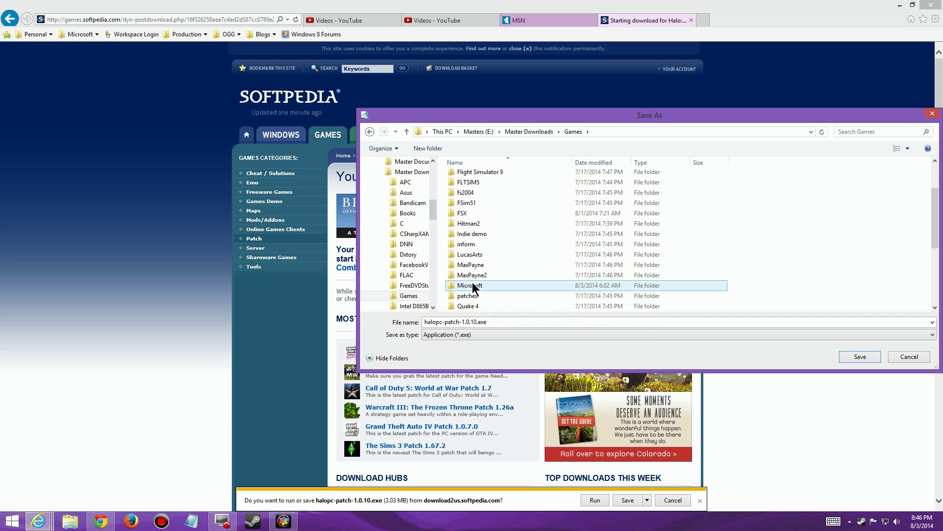
double_click(473, 285)
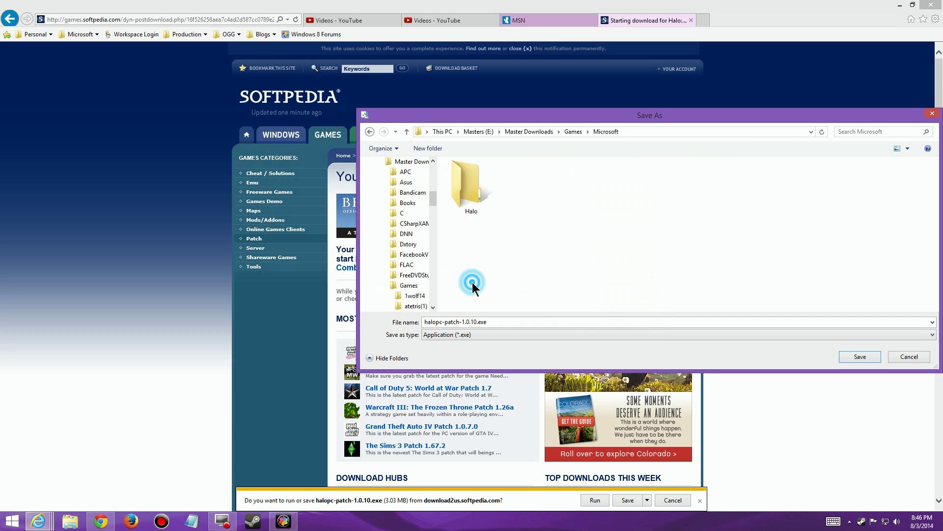
double_click(462, 195)
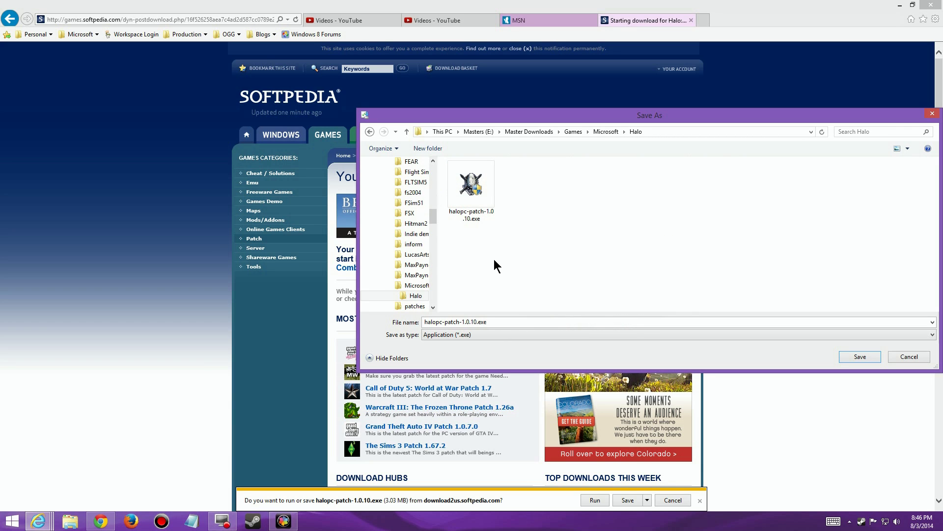
left_click(908, 355)
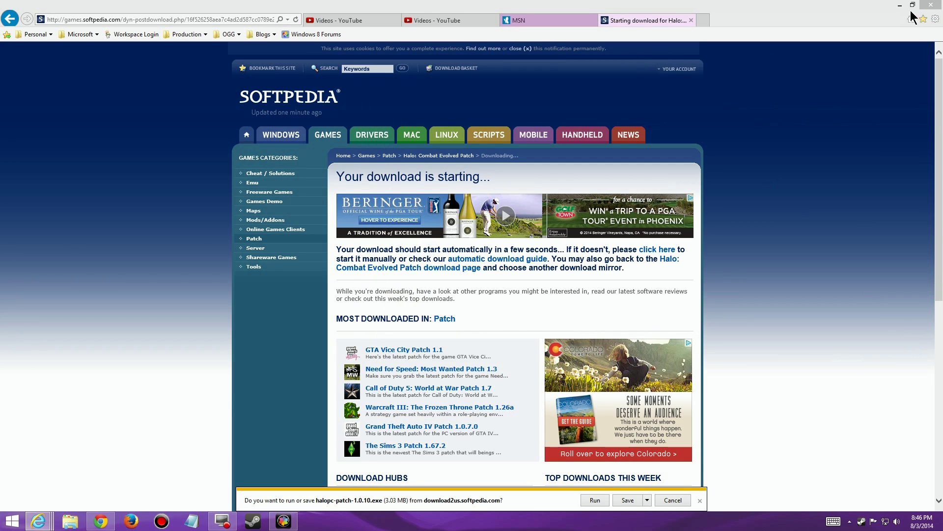
- Run halopc-patch-1.0.10.exe from the Halo folder, allow it, and confirm Halo Update reports up to date
left_click(70, 521)
left_click_drag(477, 33, 426, 31)
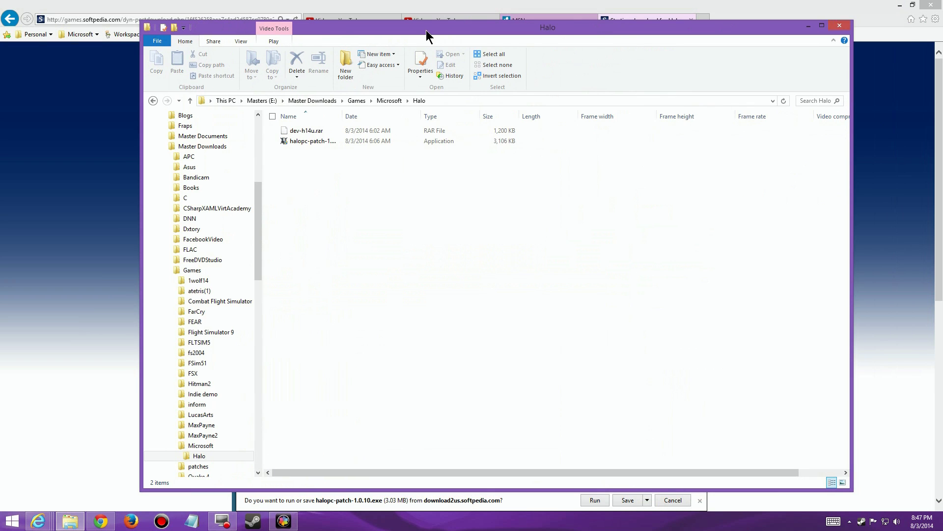
double_click(322, 143)
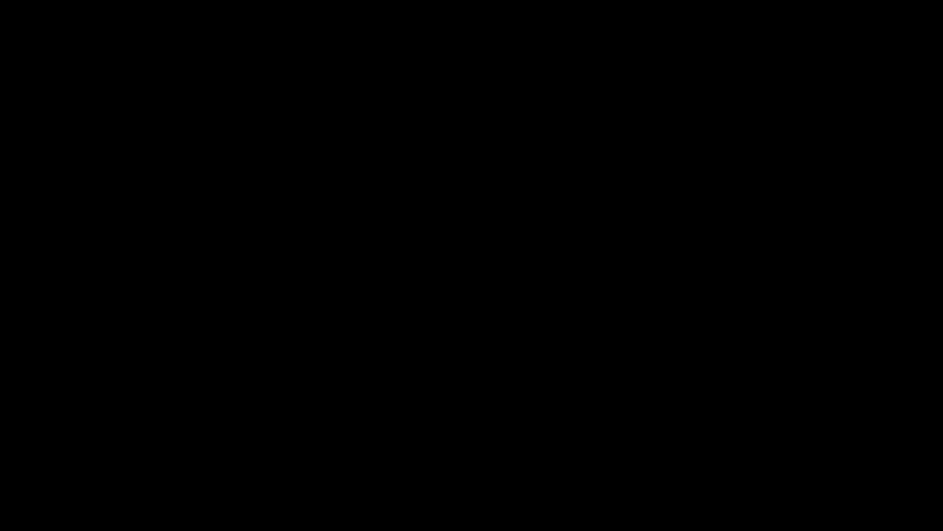
left_click(513, 282)
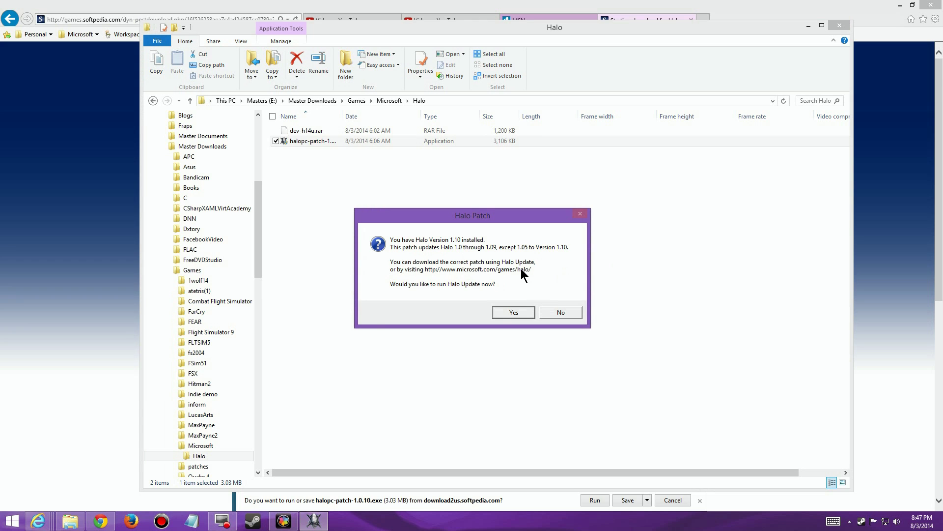
left_click(511, 308)
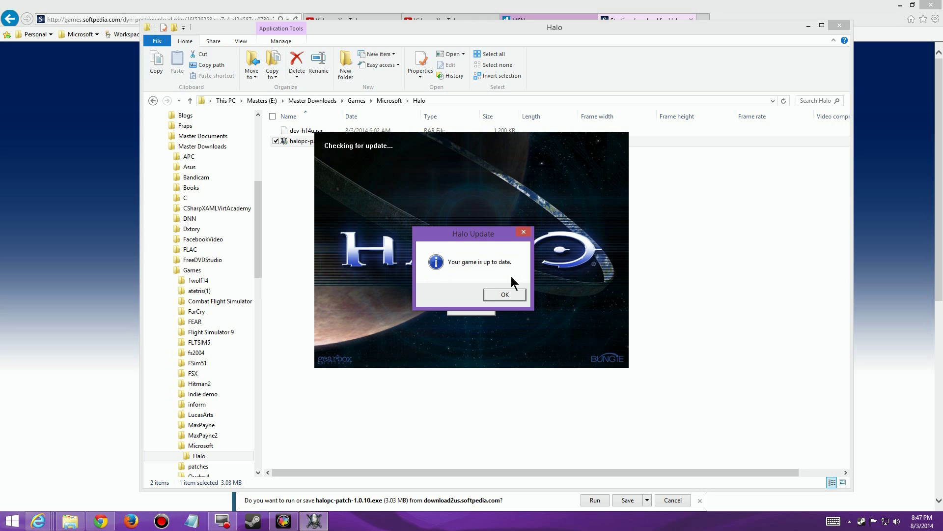
left_click(510, 294)
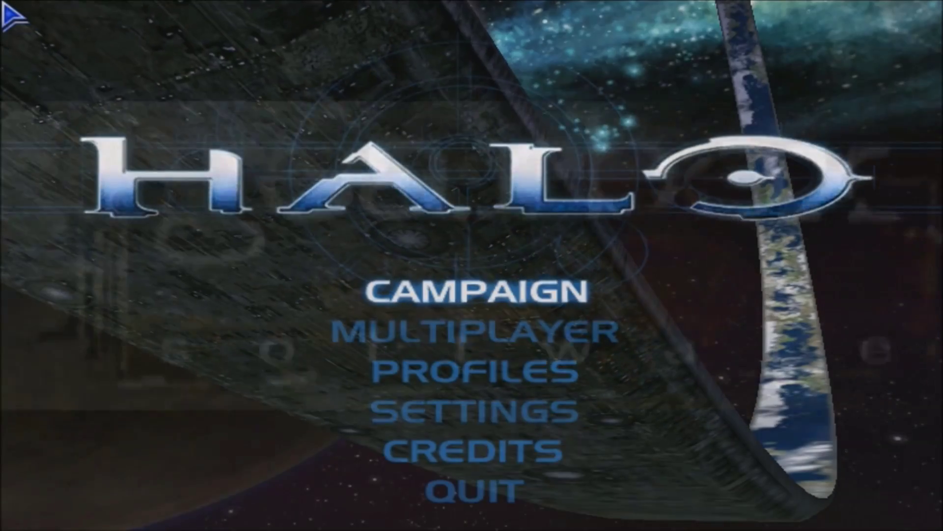
- Enter Settings from Halo's main menu, look into Controls Setup, and back out
key("Down")
key("Down")
key("Down")
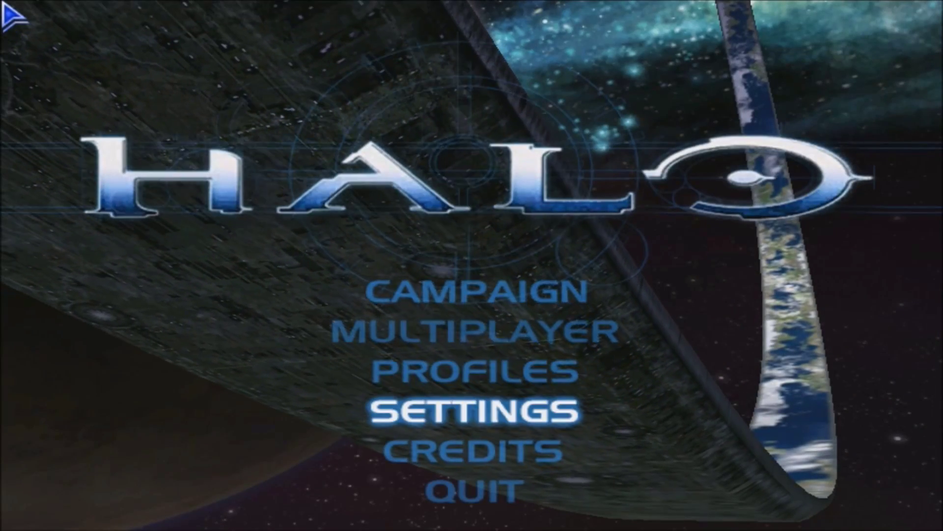
key("Return")
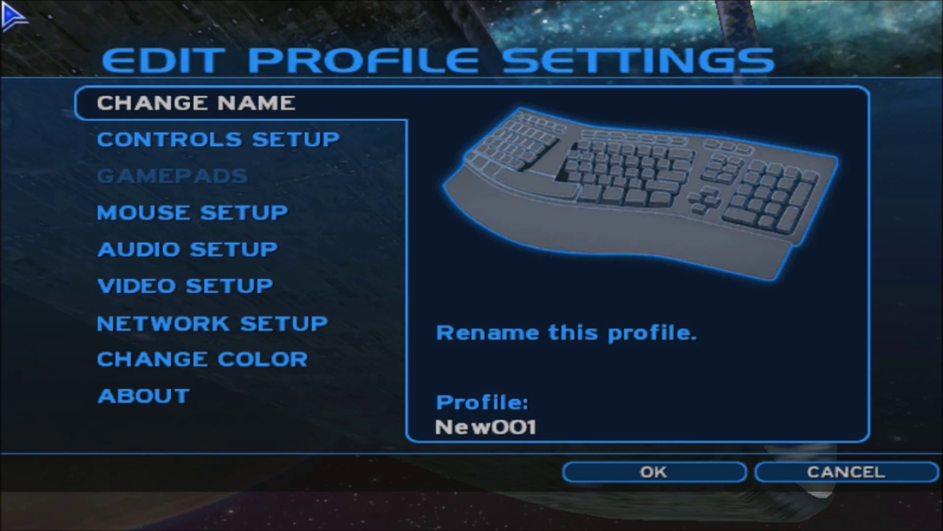
key("Down")
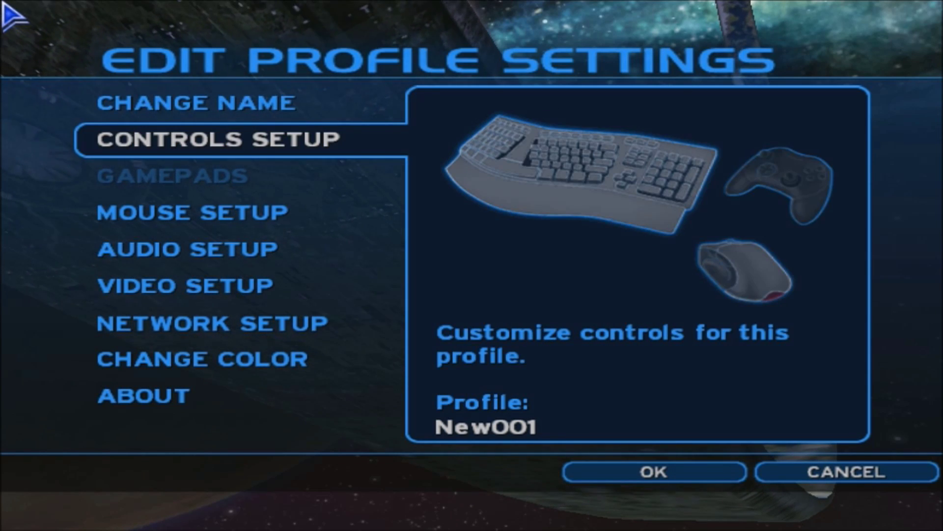
key("Return")
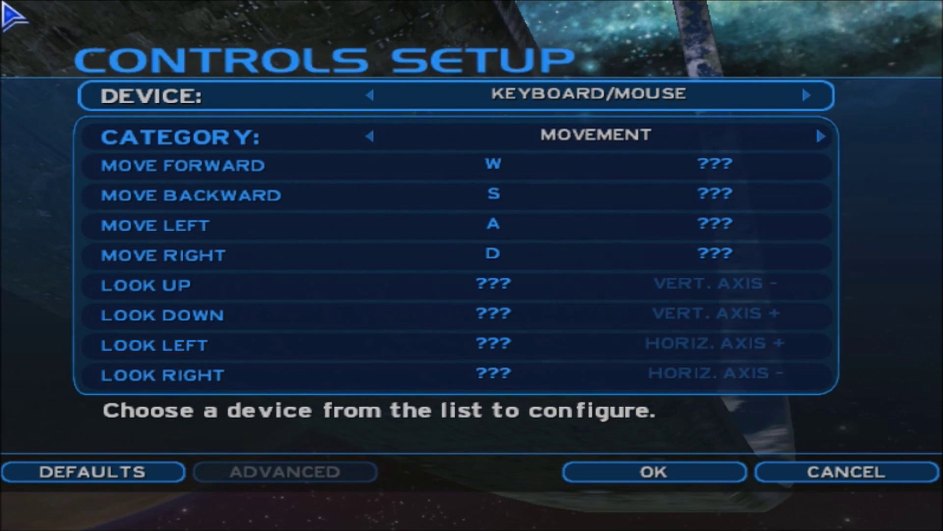
key("Escape")
- In Audio Setup, raise Sound Quality from NORMAL to HIGH and return to profile settings
key("Down")
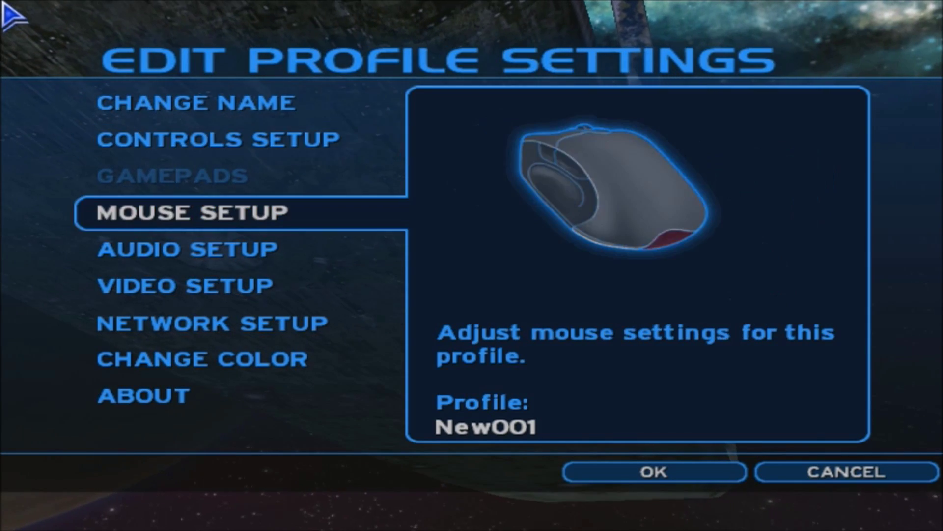
key("Down")
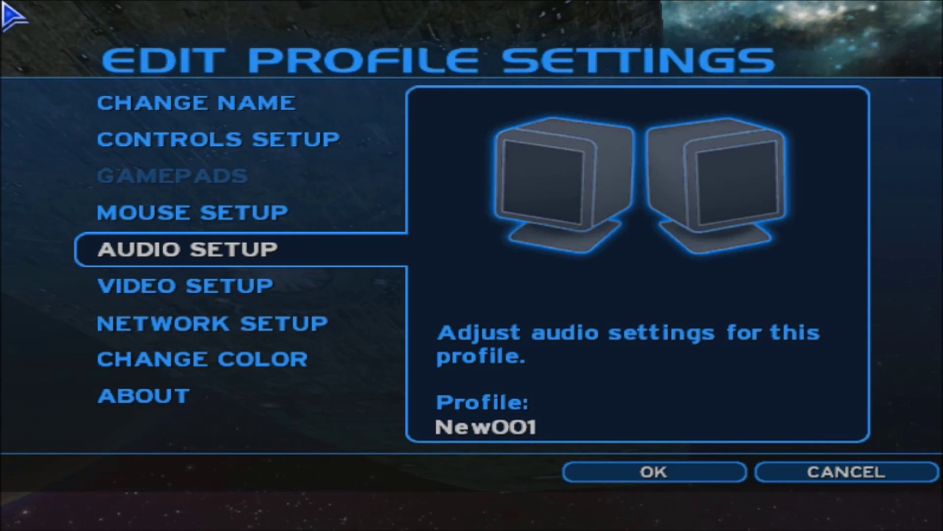
key("Return")
key("Down")
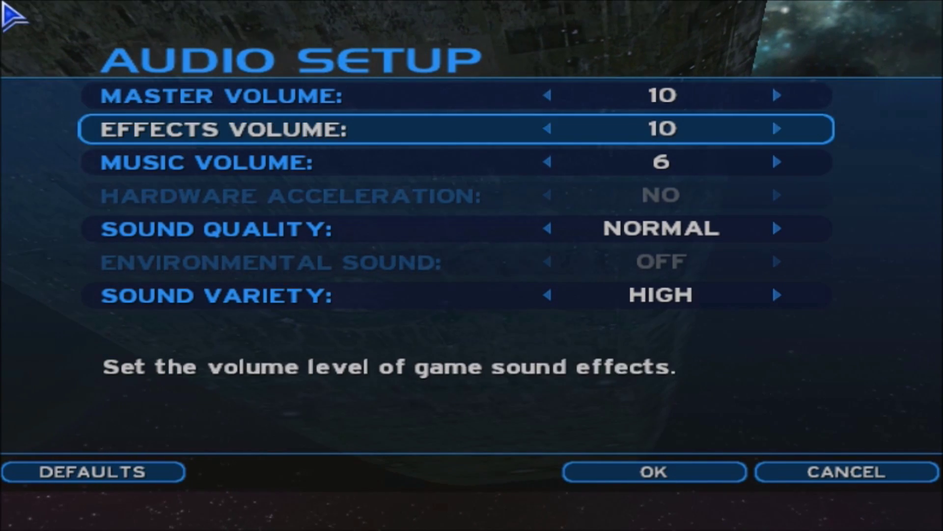
key("Down")
key("Down")
key("Right")
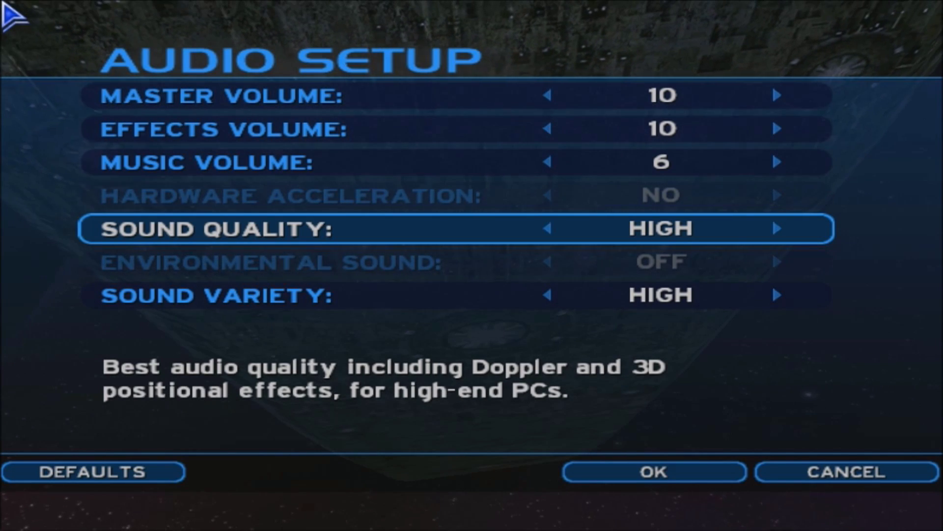
key("Down")
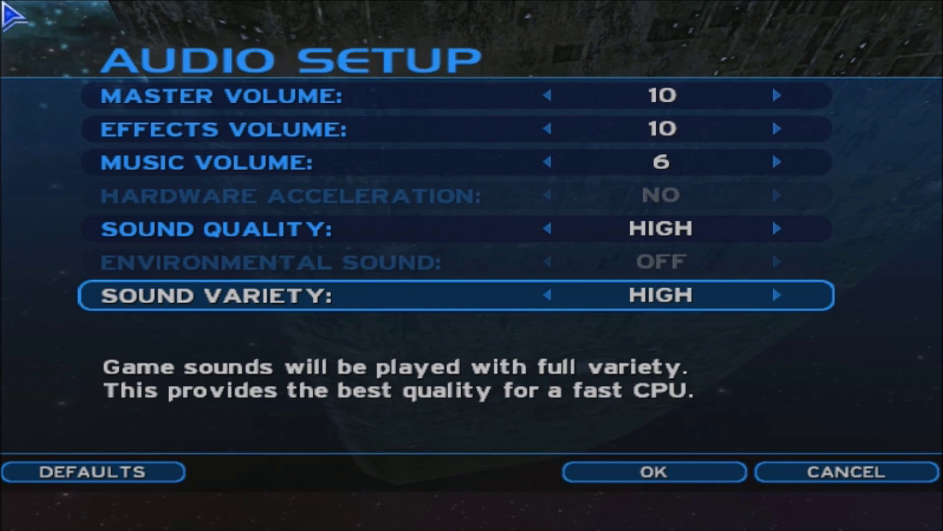
key("Up")
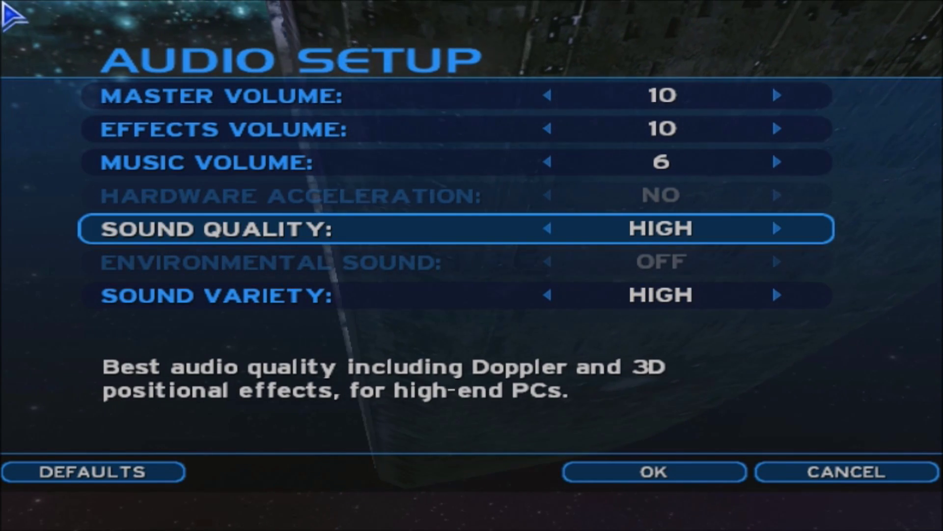
key("Up")
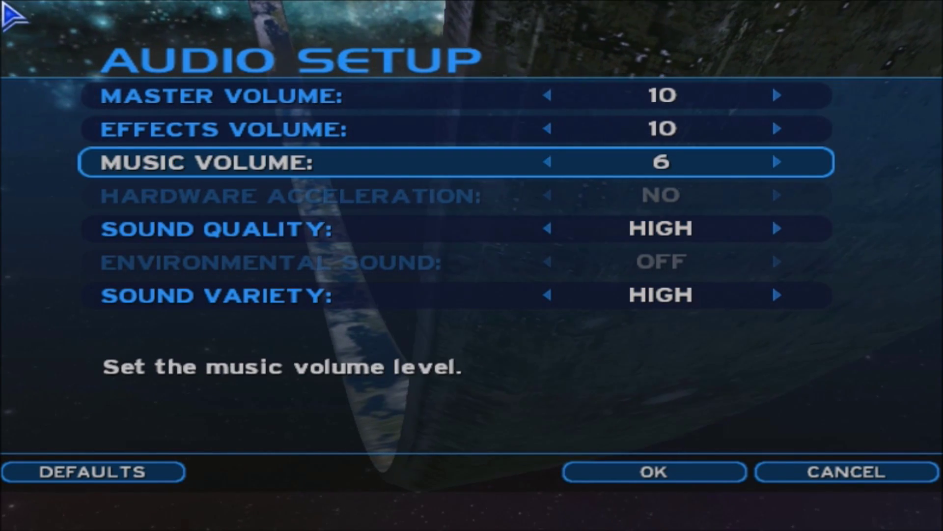
key("Down")
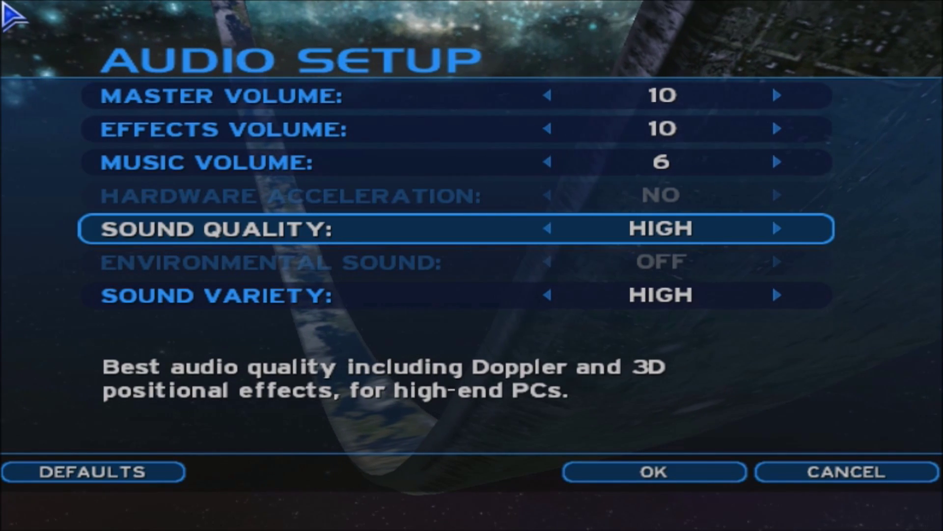
key("Escape")
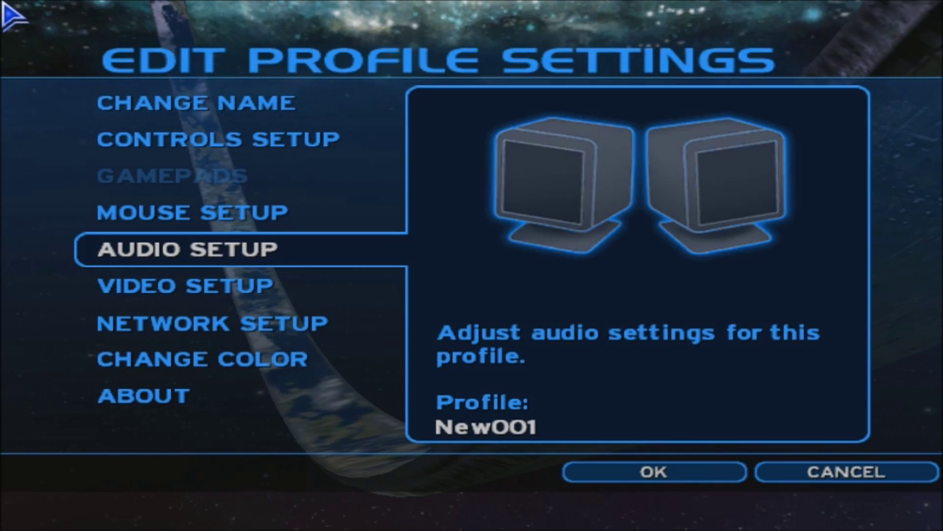
- Set the Video Setup resolution to 1920 x 1080 and accept the new video settings
key("Down")
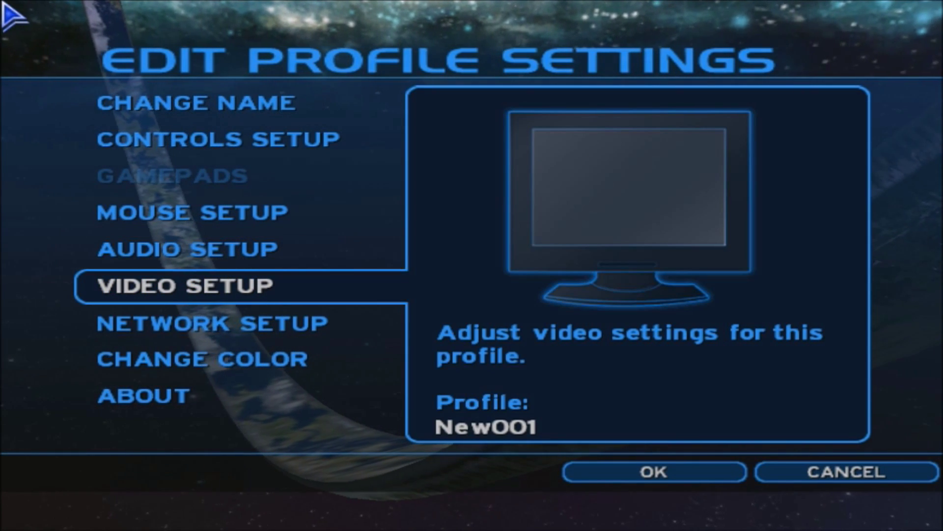
key("Return")
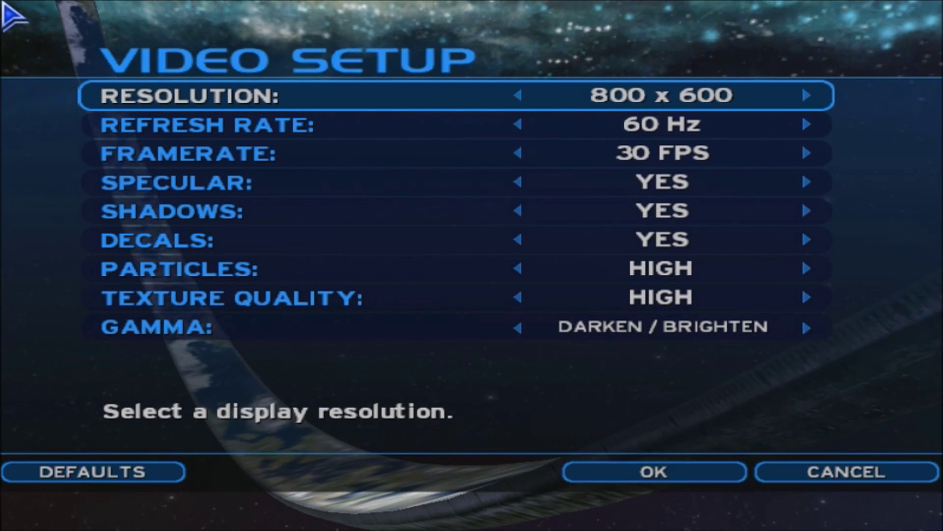
key("Left")
key("Left")
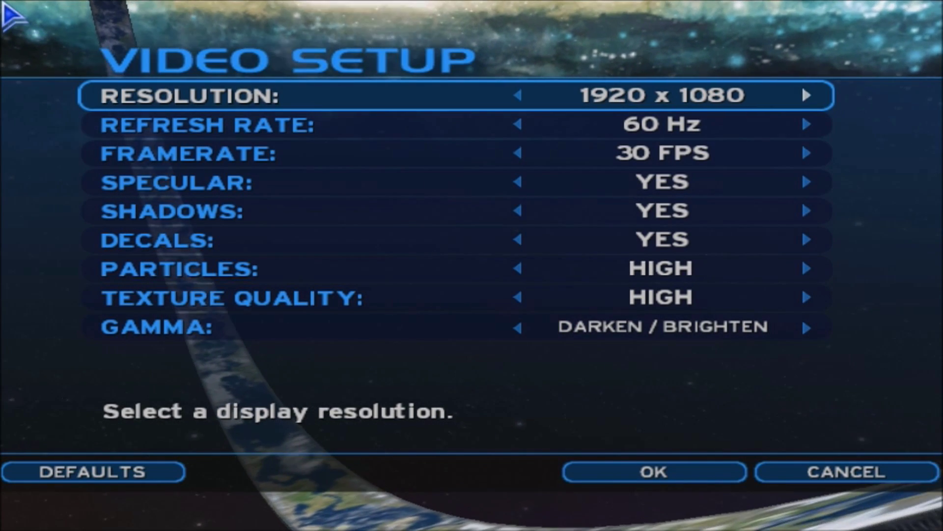
key("Down")
key("Down")
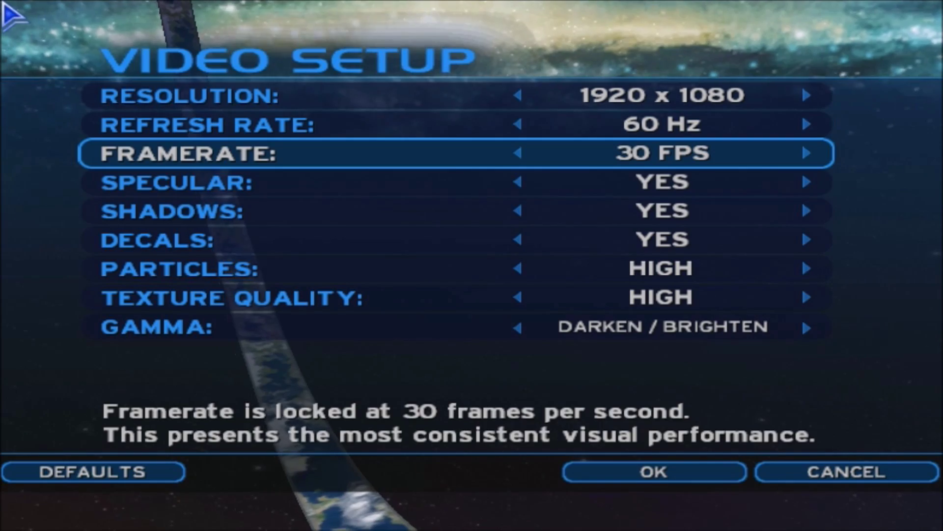
key("Down")
key("Down")
key("Down")
key("Down")
key("Down")
key("Down")
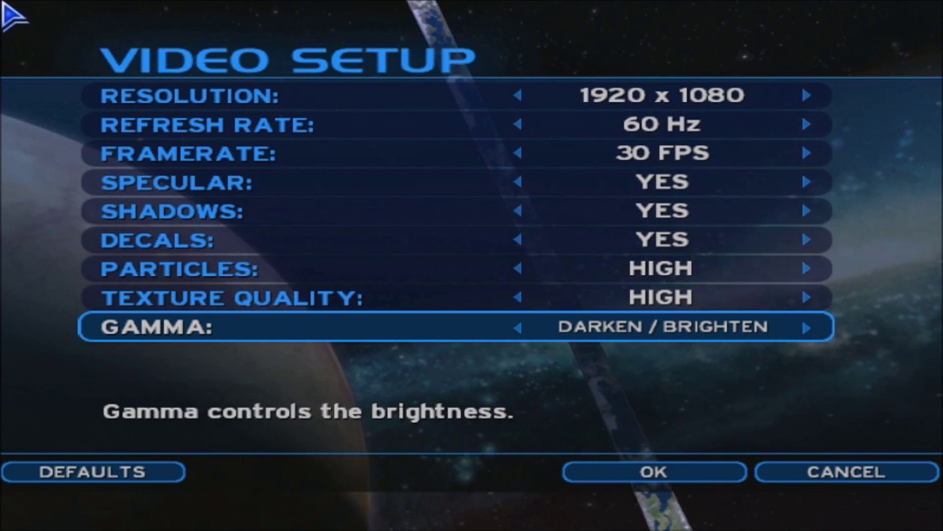
left_click(661, 479)
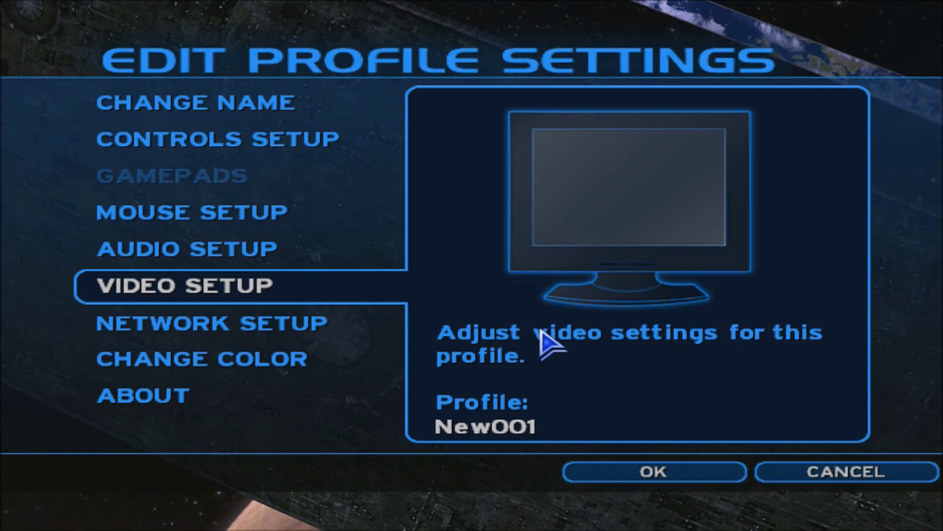
- Replace the New001 profile name with the new player name and save it
key("Down")
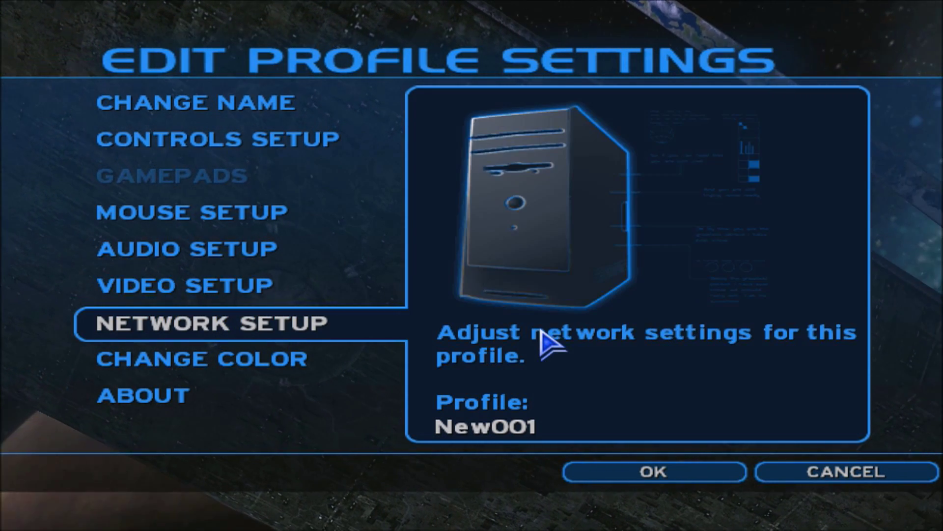
key("Up")
key("Up")
key("Up")
key("Up")
key("Up")
key("Return")
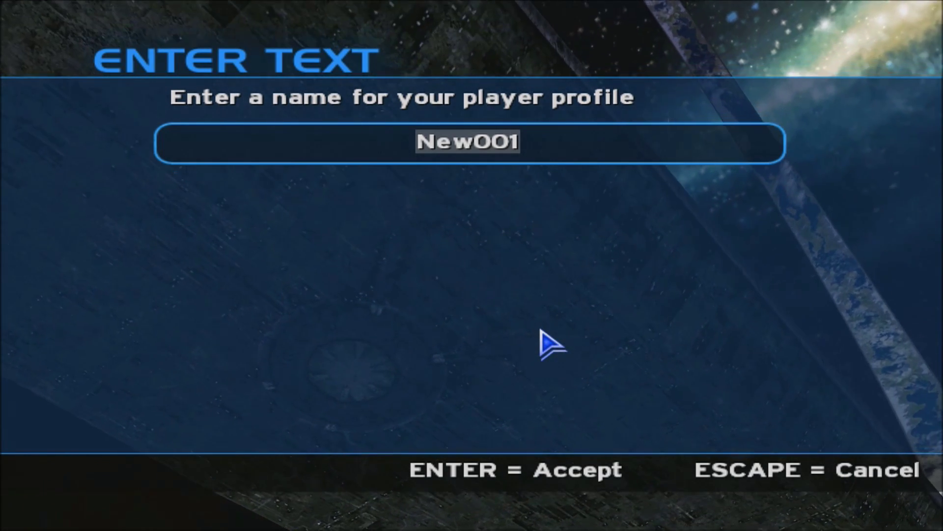
type("OldGi")
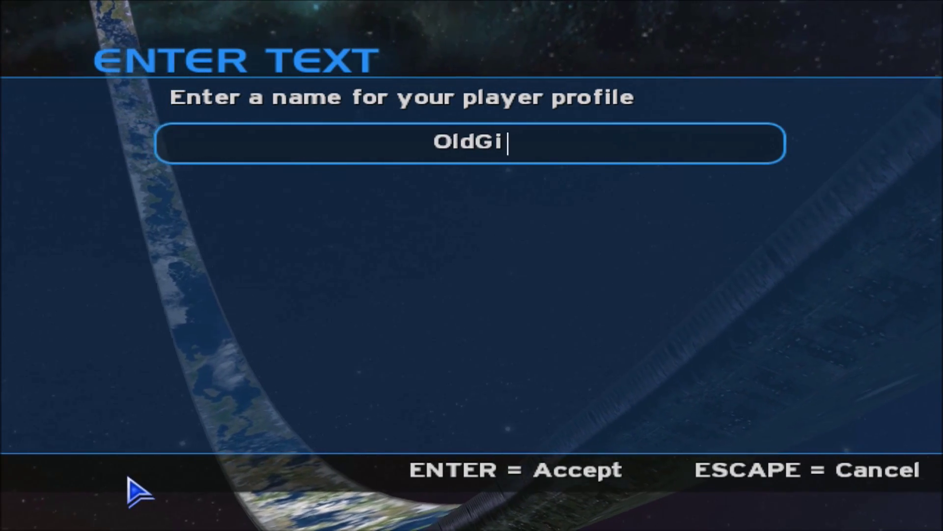
key("BackSpace")
type("uyGe")
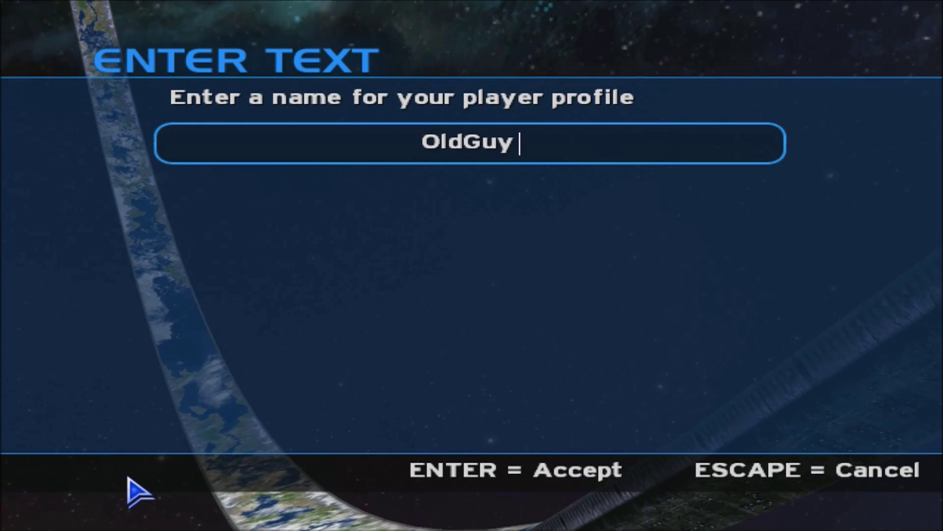
type("ek")
key("Return")
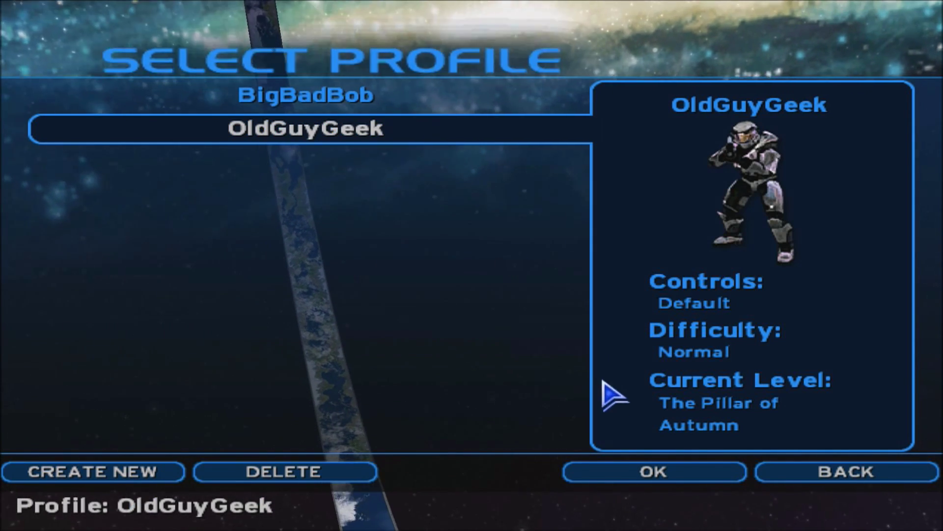
- Confirm the newly named profile and open MULTIPLAYER from the main menu
left_click(629, 474)
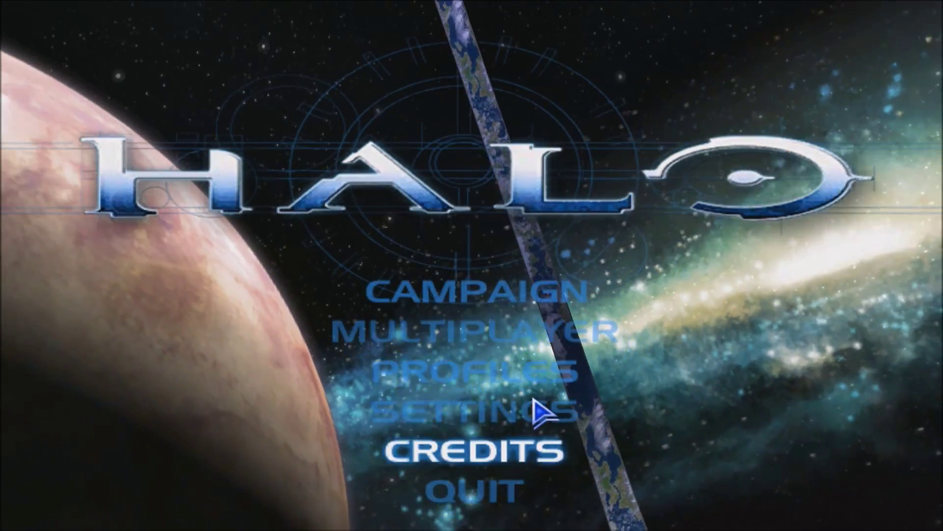
key("Up")
key("Up")
key("Up")
key("Up")
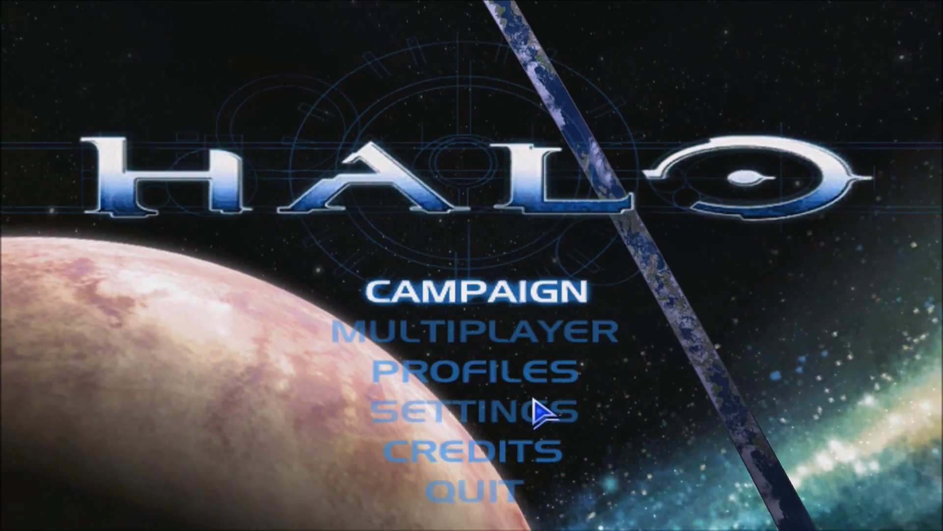
key("Down")
key("Return")
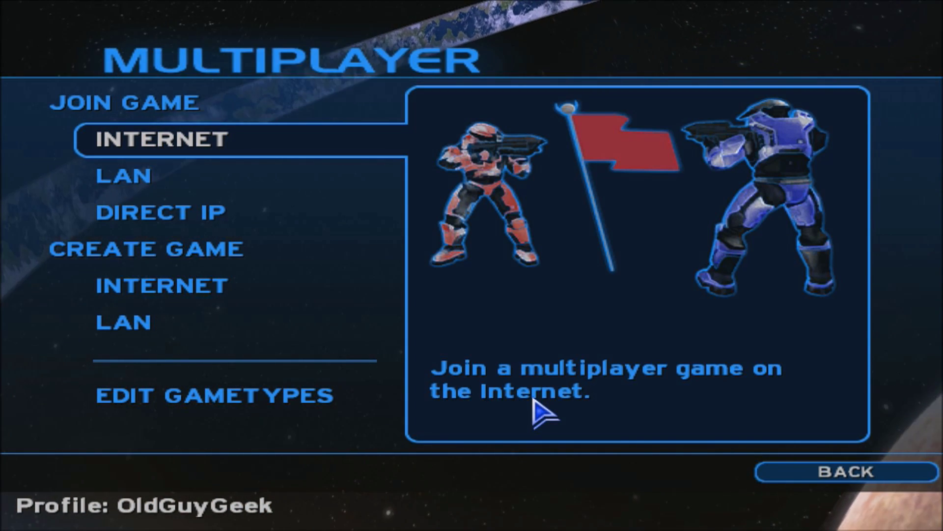
- Choose to join an internet game and fetch the server list with GET LIST
key("Return")
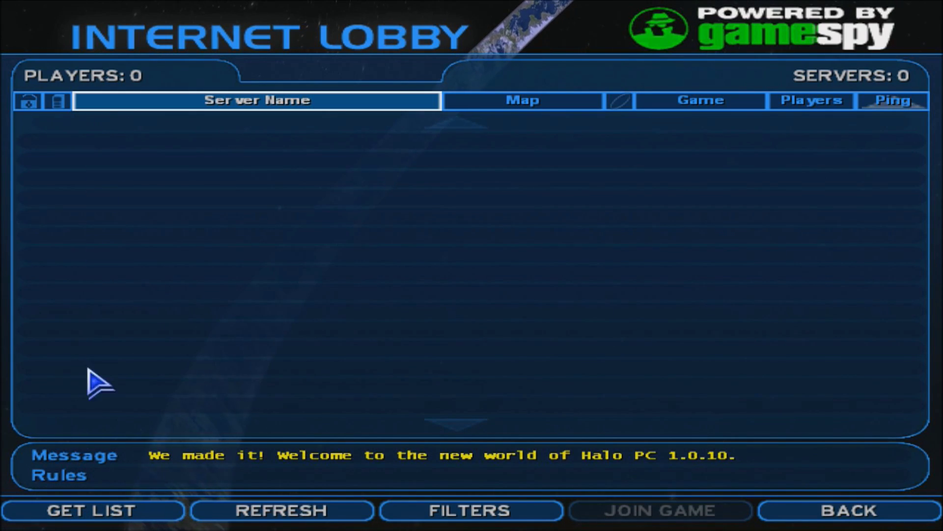
left_click(87, 514)
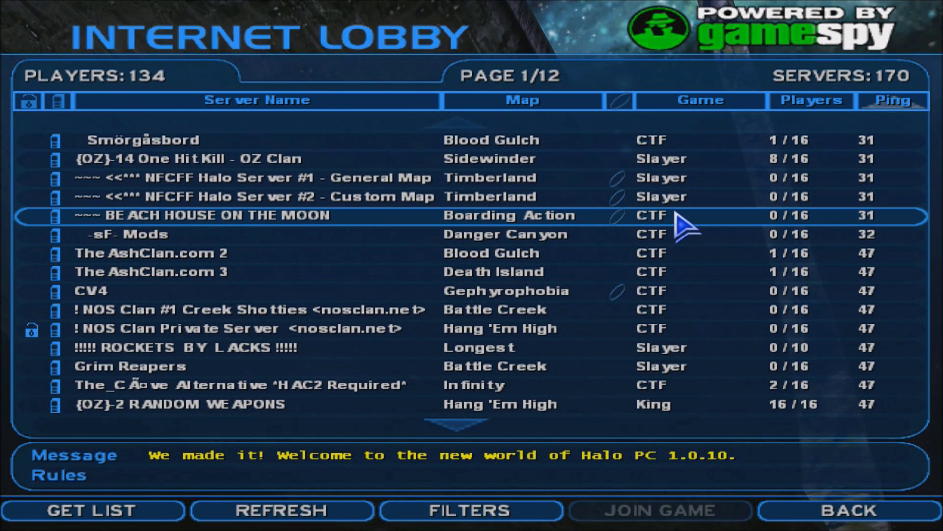
- Select the {OZ}-14 One Hit Kill - OZ Clan server and join it
key("Up")
key("Up")
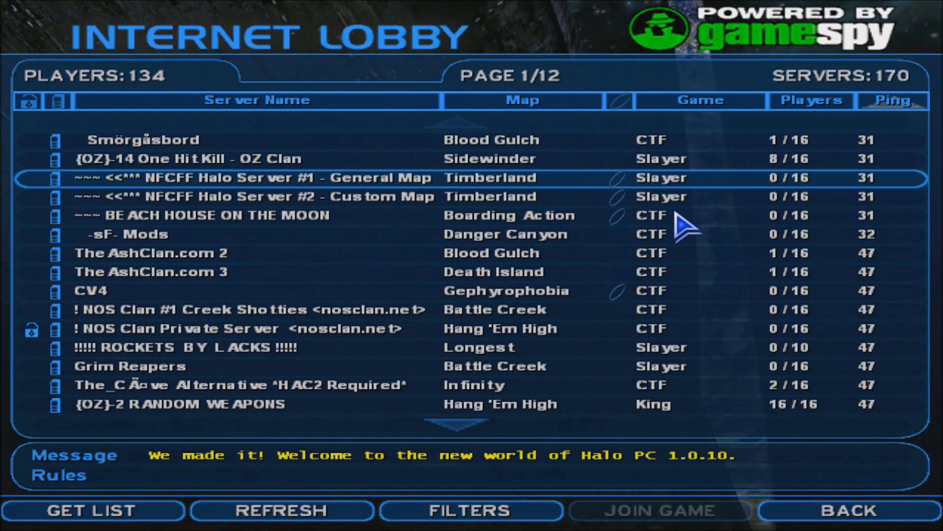
key("Up")
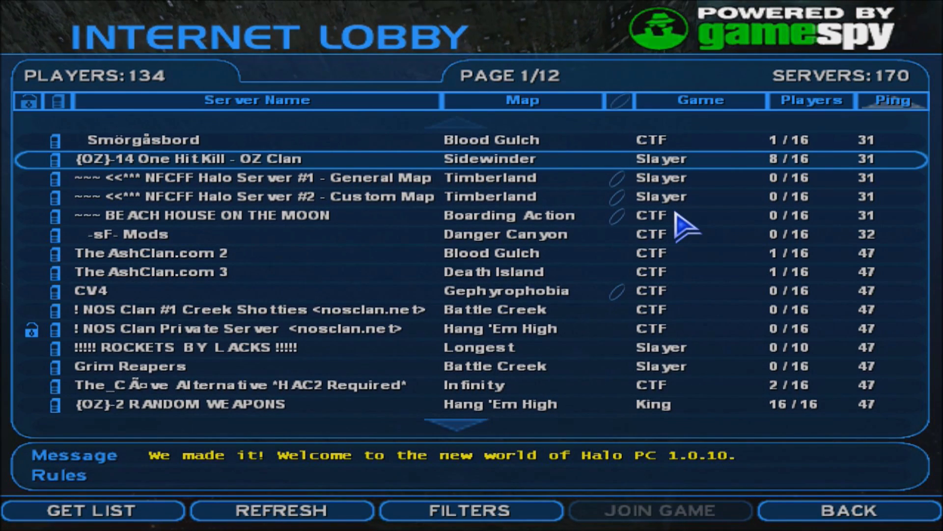
key("Return")
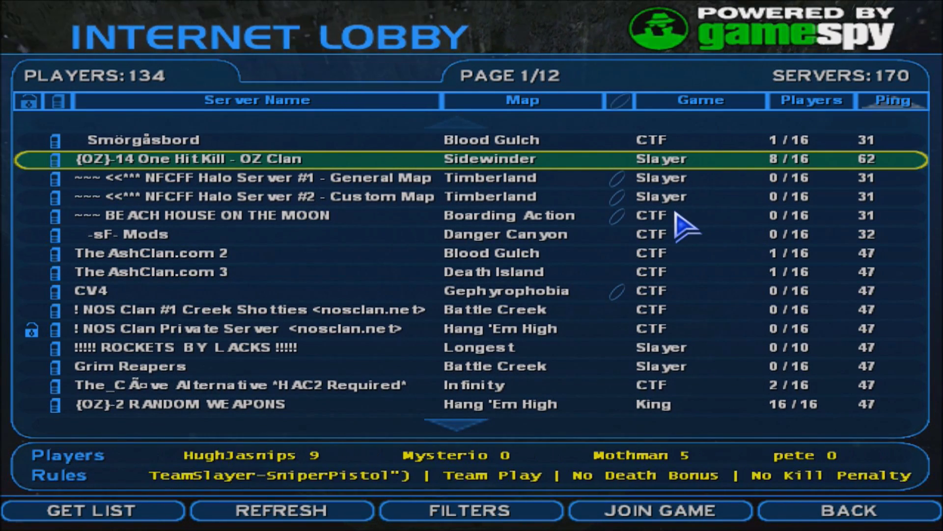
key("Down")
key("Down")
key("Down")
key("Down")
key("Down")
key("Down")
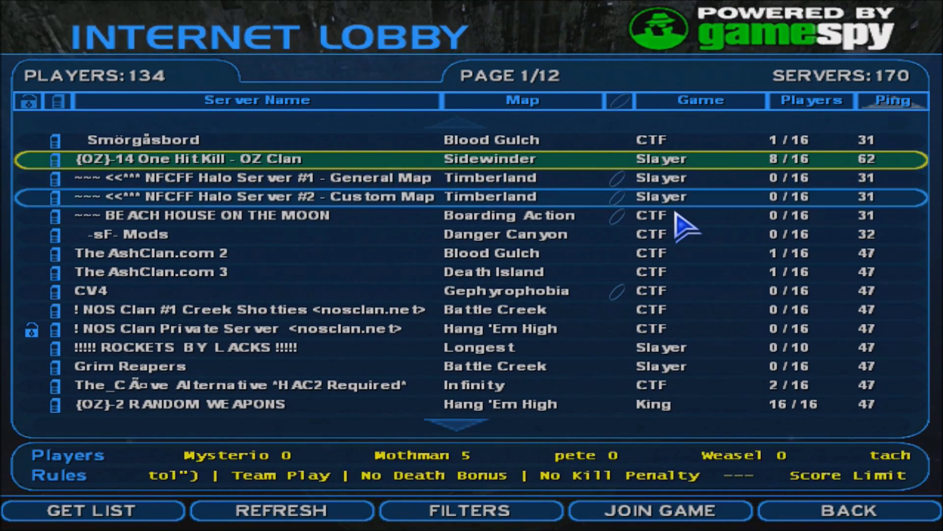
key("Down")
key("Down")
key("Down")
key("Down")
key("Down")
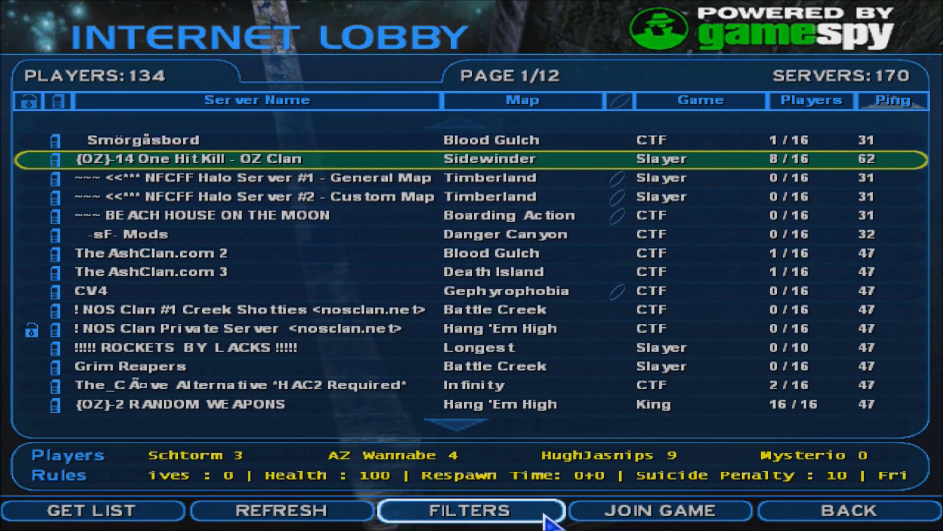
left_click(635, 518)
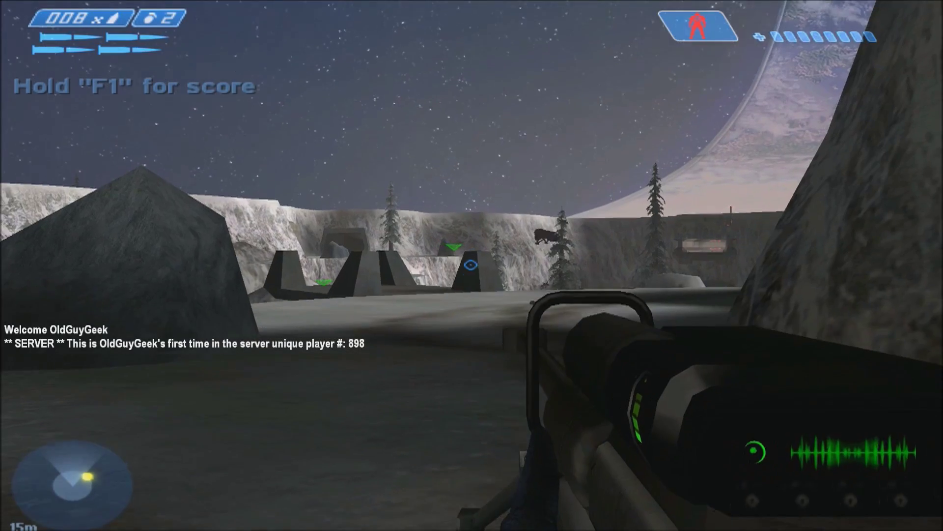
- Walk across the snowy map, grab sniper ammo from the dropped rifle, then pause
key("w")
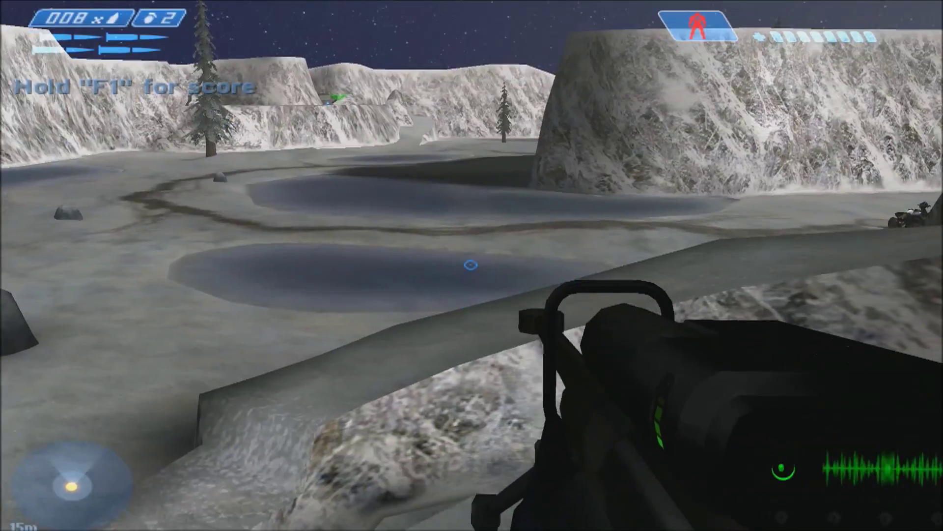
key("w")
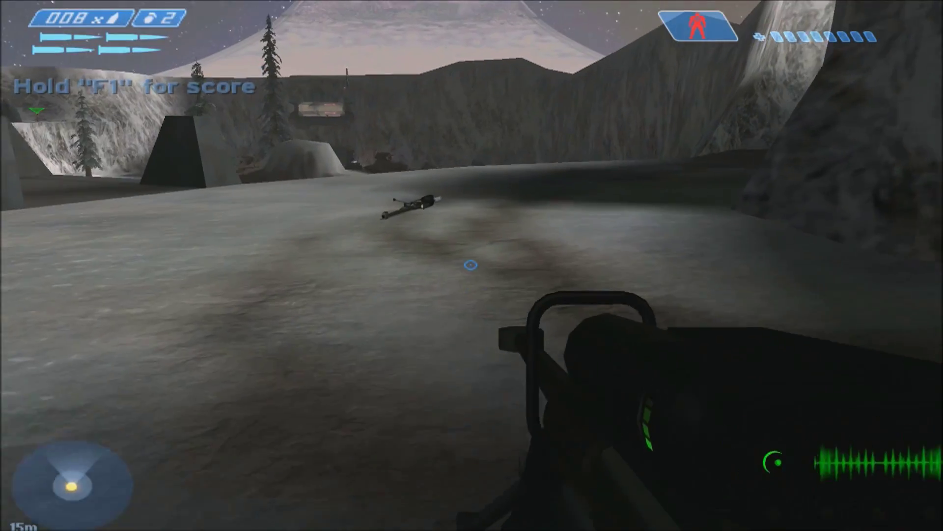
key("w")
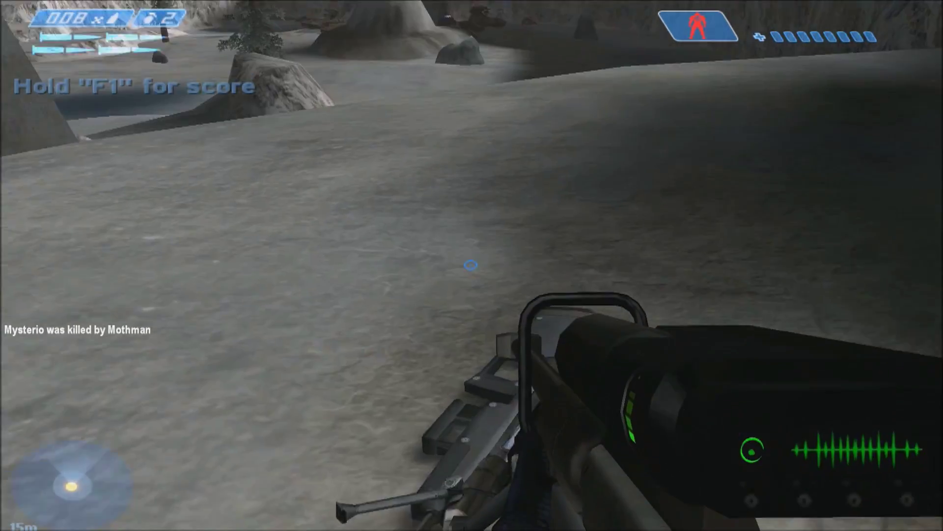
key("w")
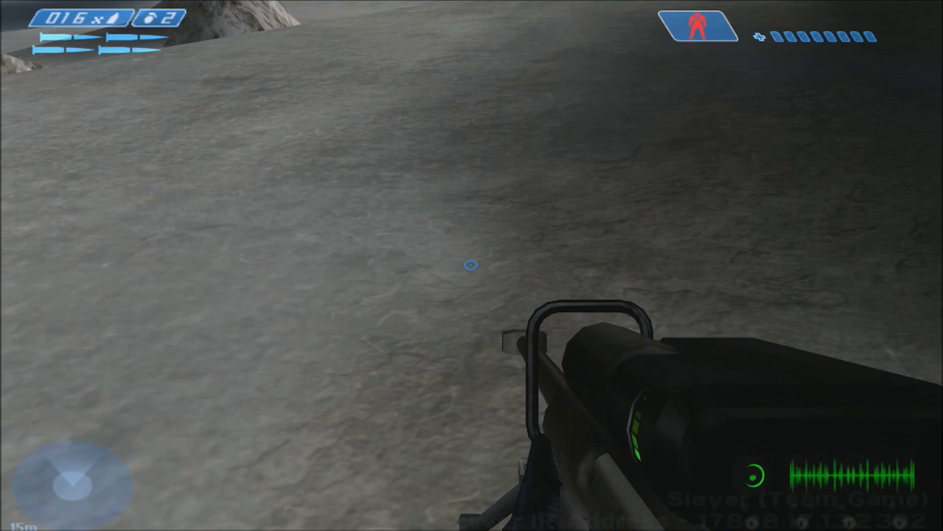
key("w")
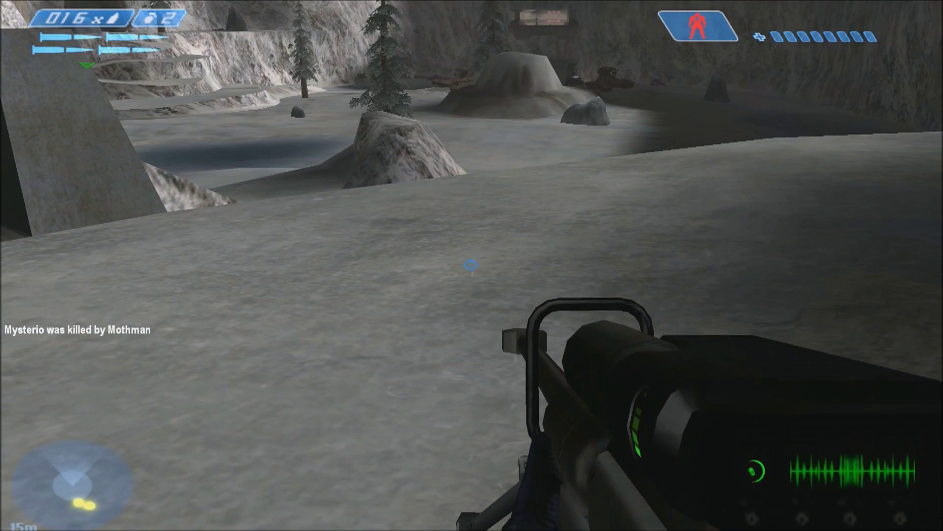
key("Escape")
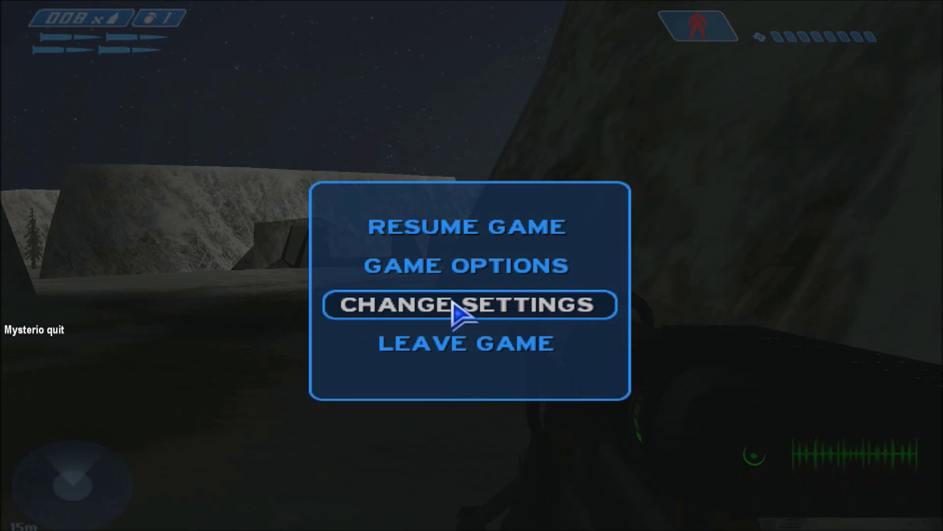
left_click(453, 303)
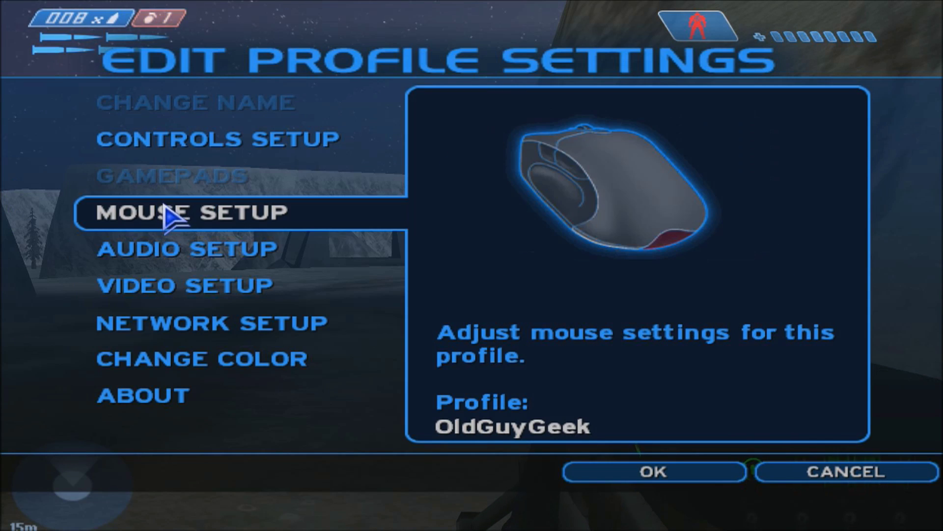
left_click(202, 139)
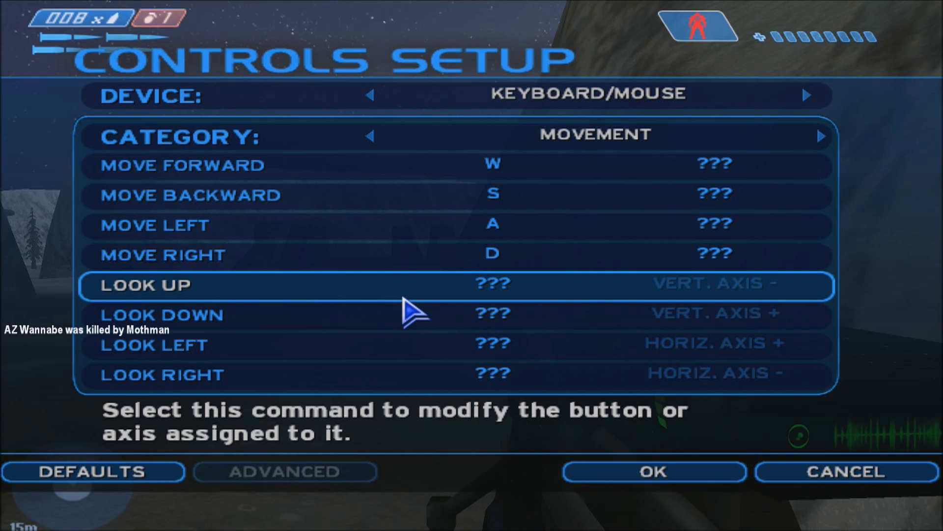
key("Down")
key("Down")
key("Down")
key("Down")
key("Down")
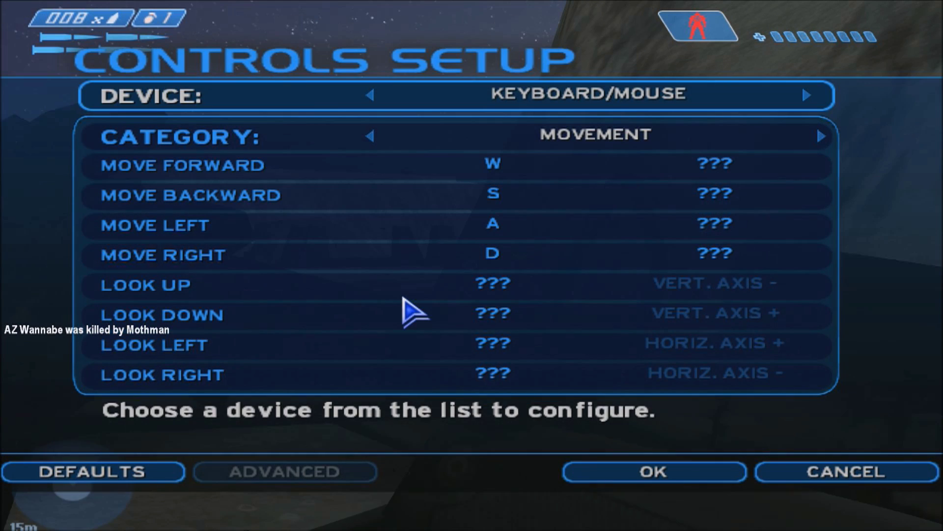
key("Up")
key("Up")
key("Up")
key("Up")
key("Up")
key("Up")
key("Up")
key("Up")
key("Up")
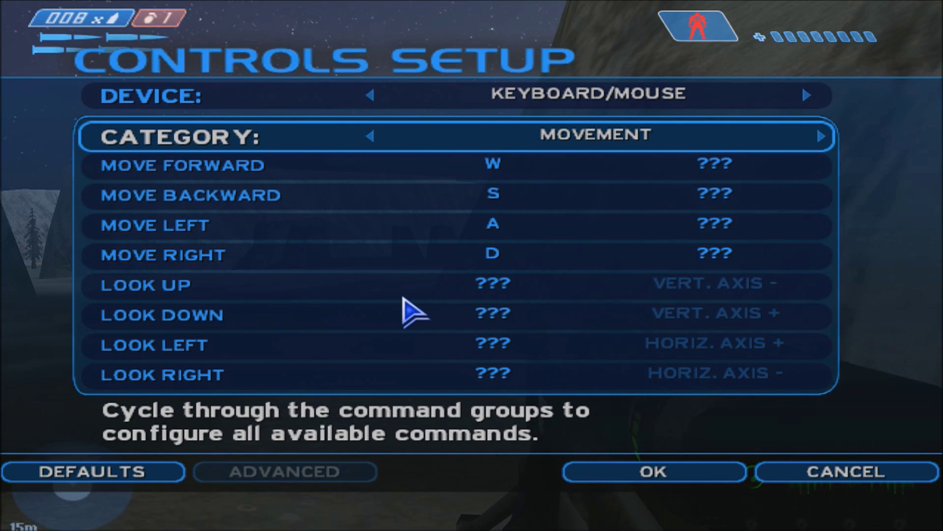
key("Down")
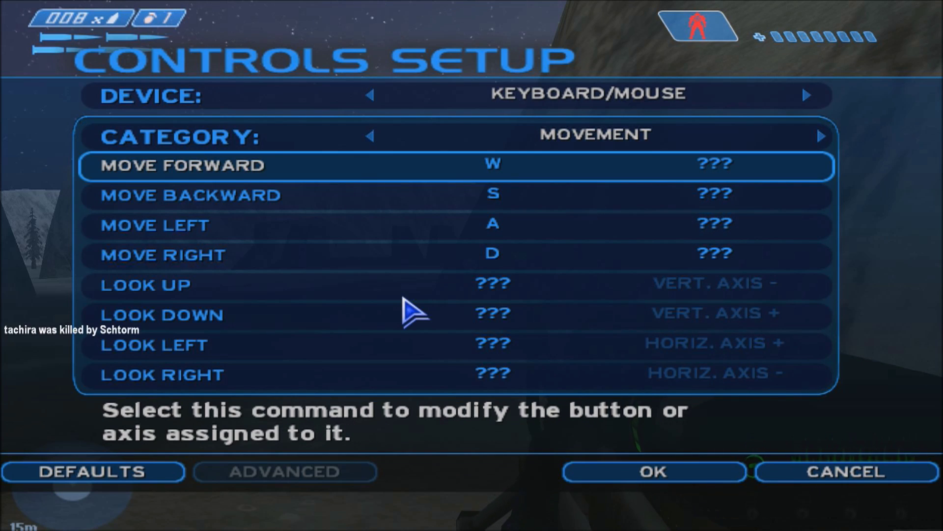
key("Up")
key("Right")
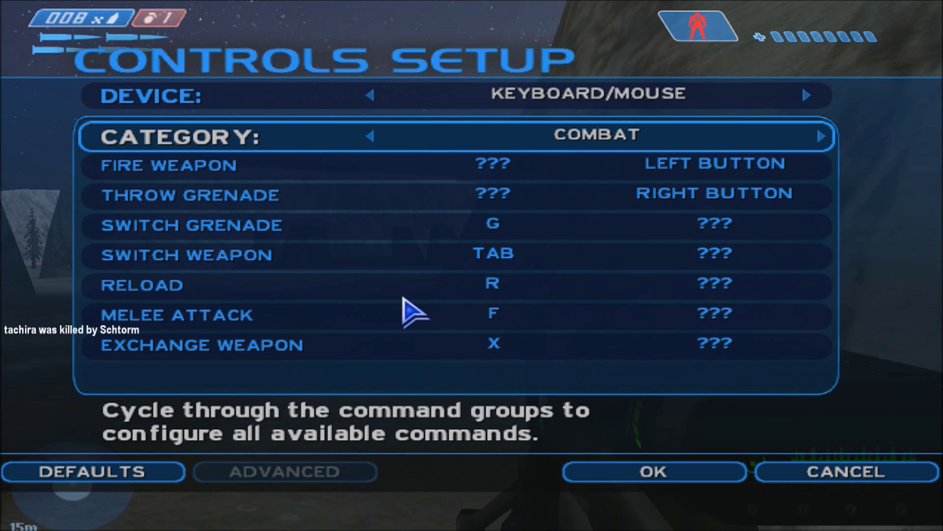
key("Down")
key("Down")
key("Down")
key("Down")
key("Down")
key("Down")
key("Down")
key("Down")
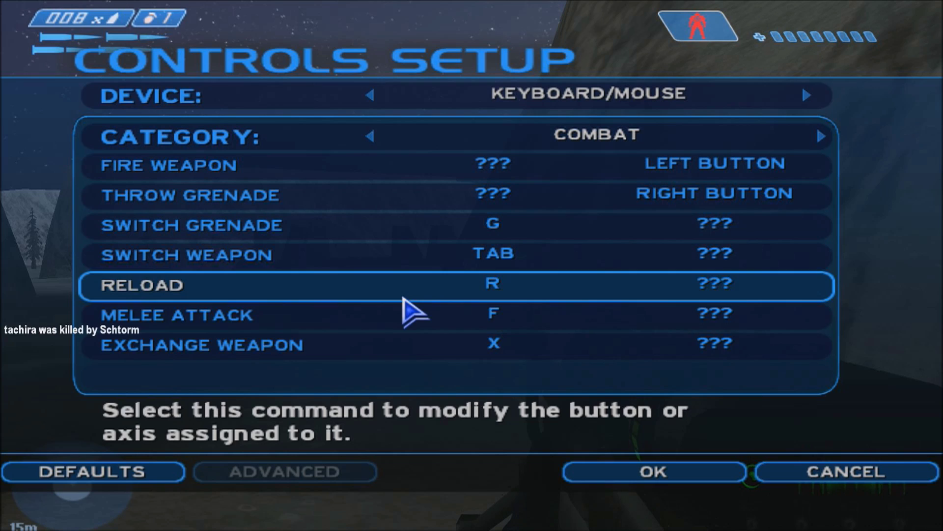
key("Up")
key("Up")
key("Up")
key("Up")
key("Up")
key("Up")
key("Up")
key("Up")
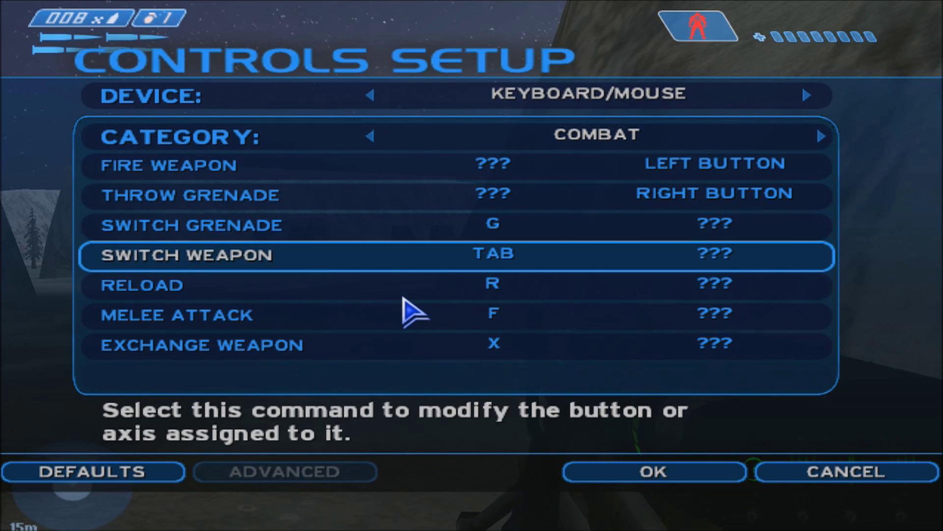
key("Right")
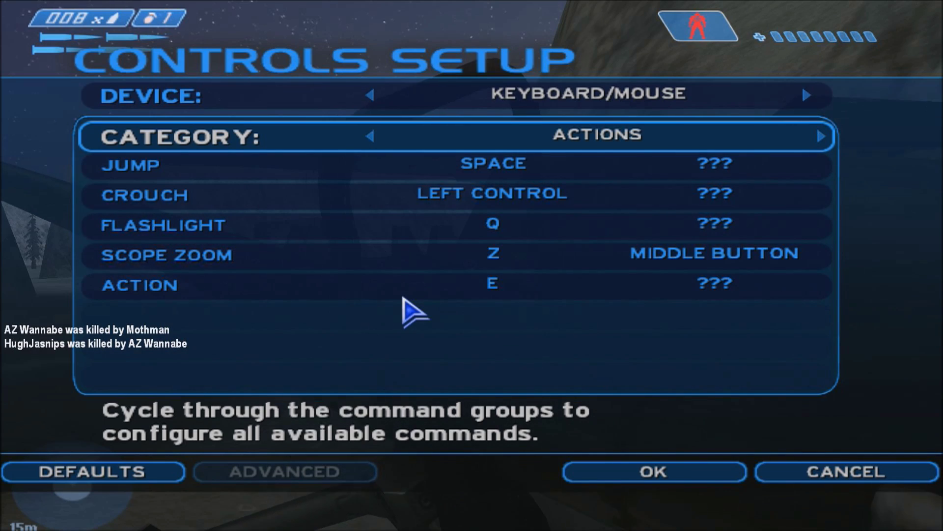
key("Escape")
key("Escape")
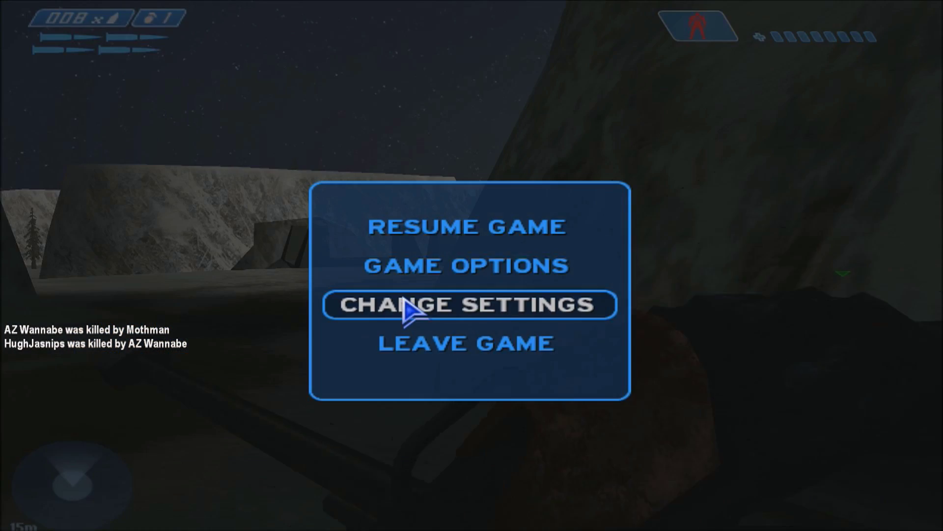
key("Escape")
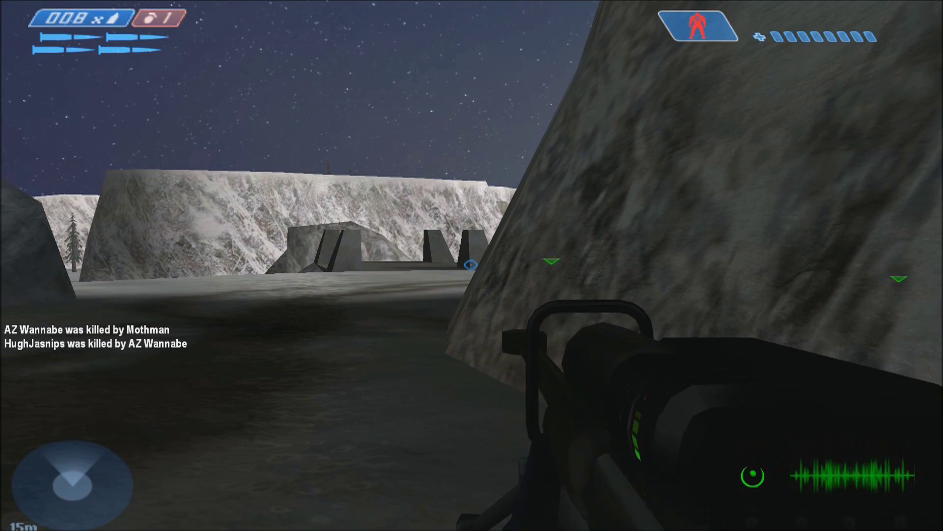
- Pause the Sidewinder match again and choose Leave Game
key("Escape")
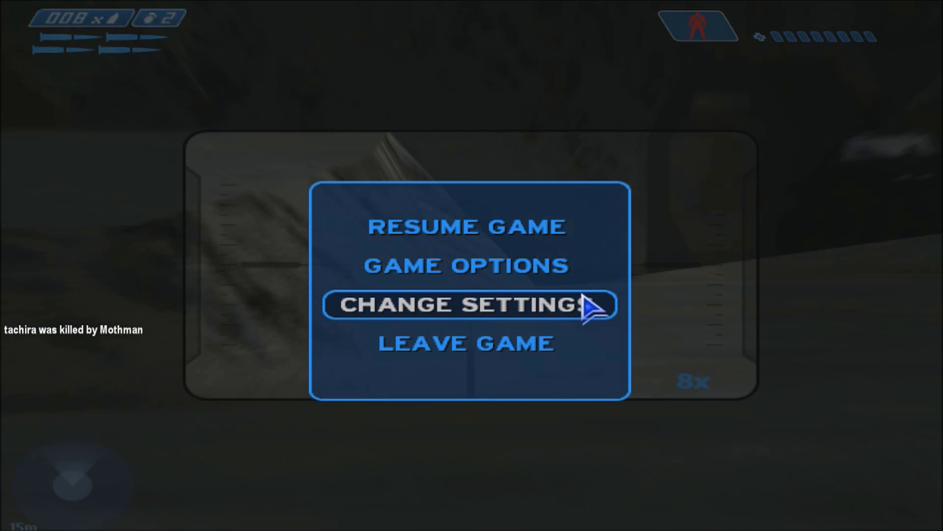
left_click(549, 347)
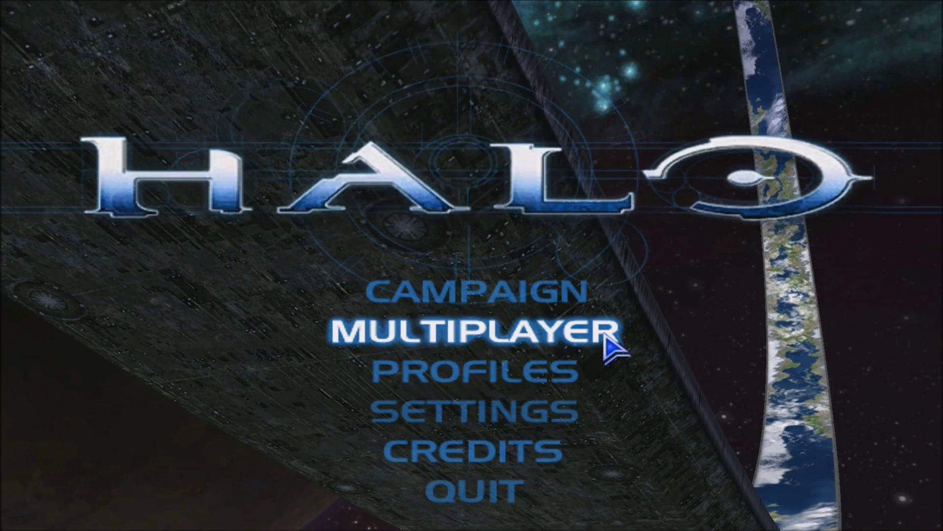
- Start the campaign from the main menu
left_click(536, 292)
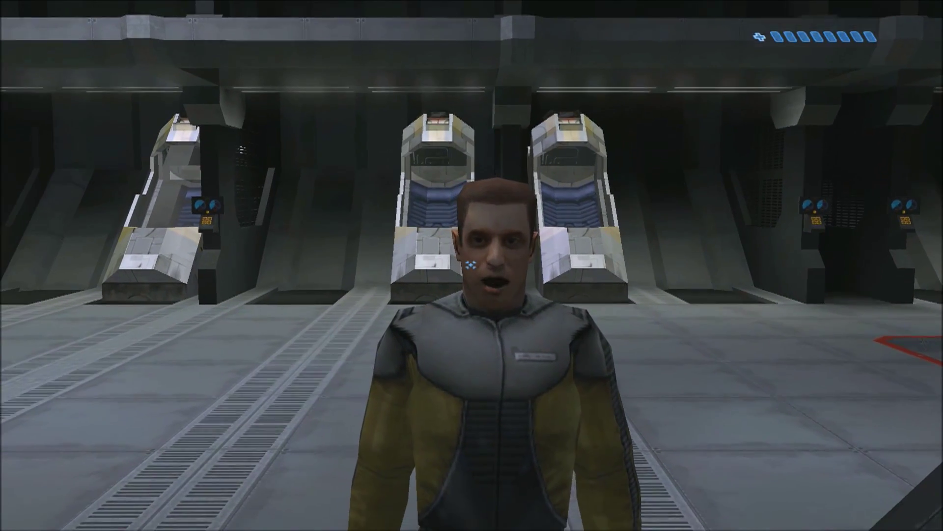
- Walk from the cryo bay through the corridor to the officer at the tactical display
mouse_move(472, 266)
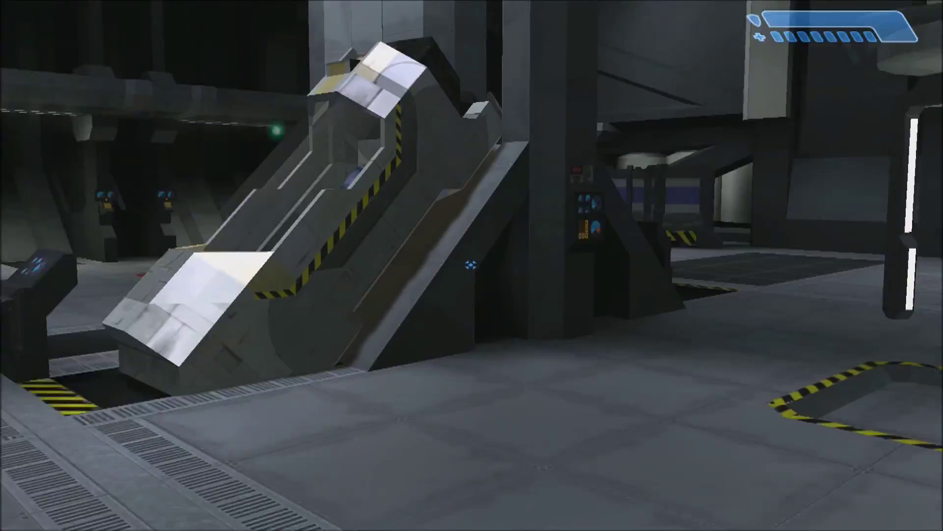
key("w")
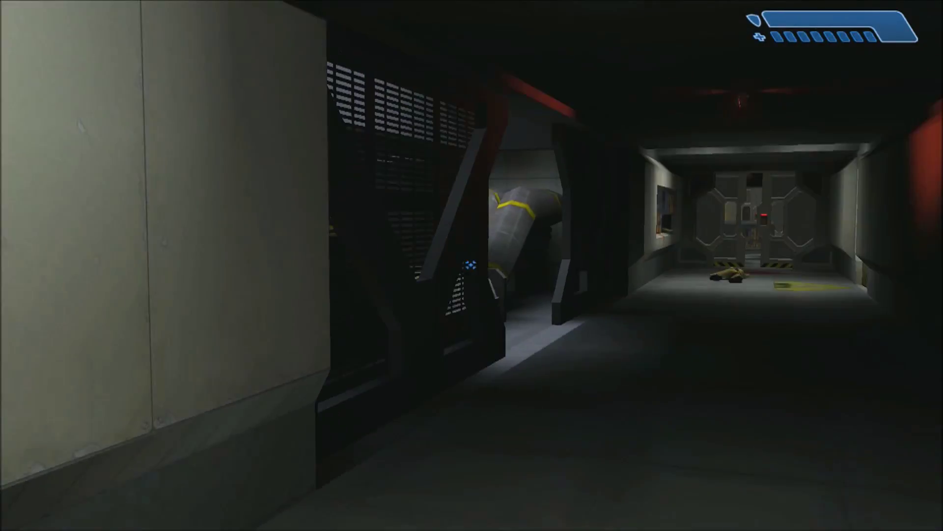
key("w")
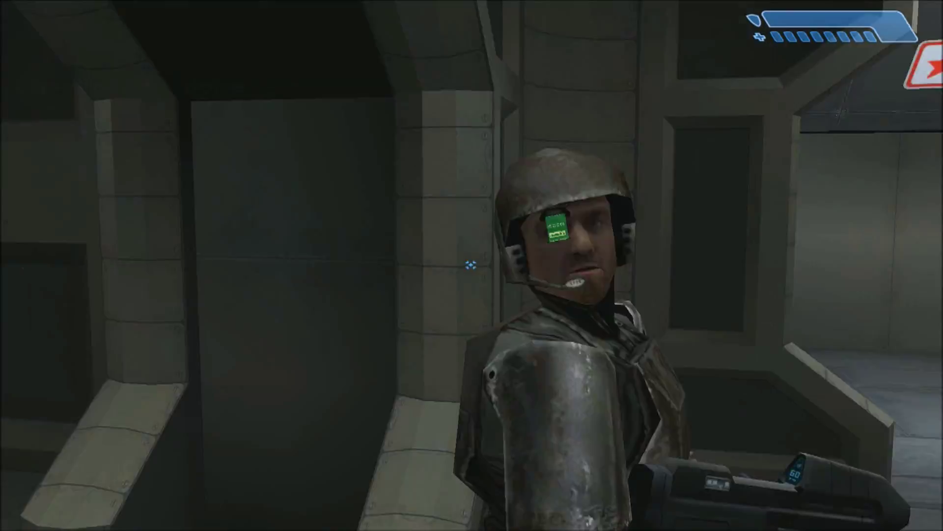
key("w")
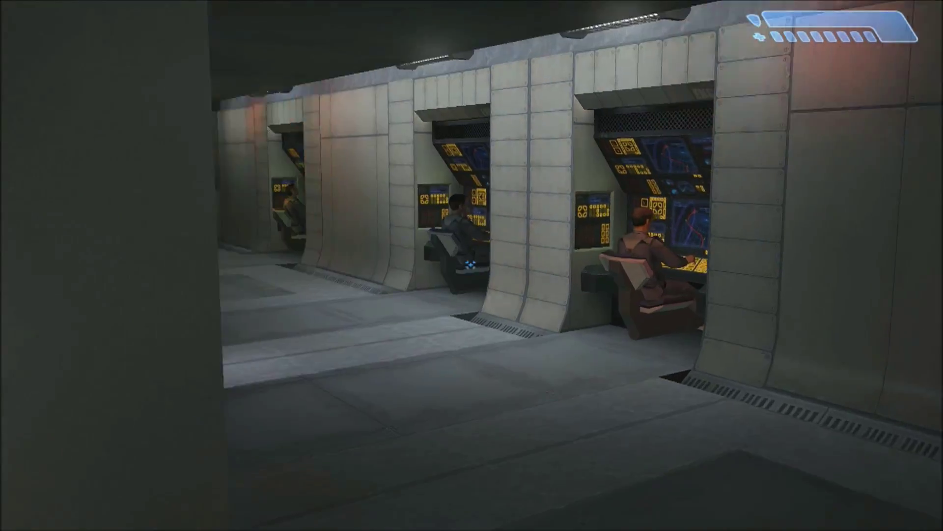
key("w")
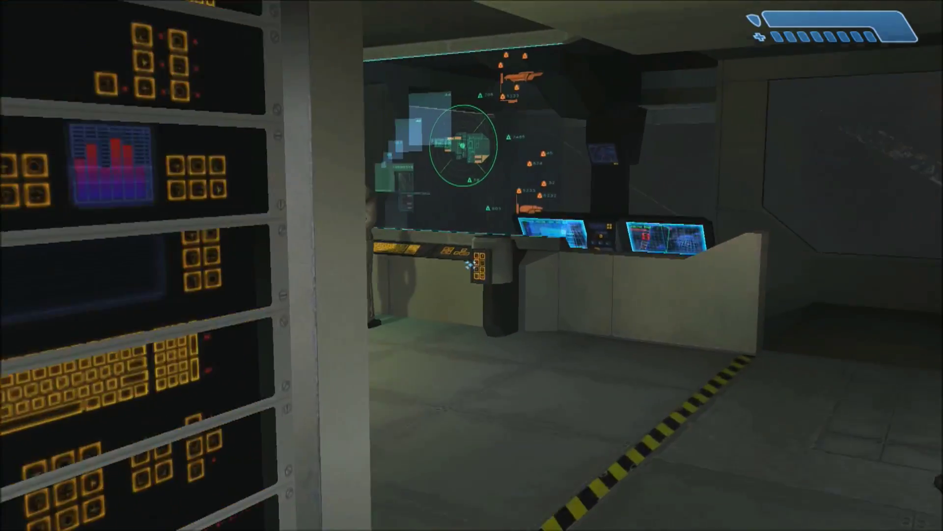
key("w")
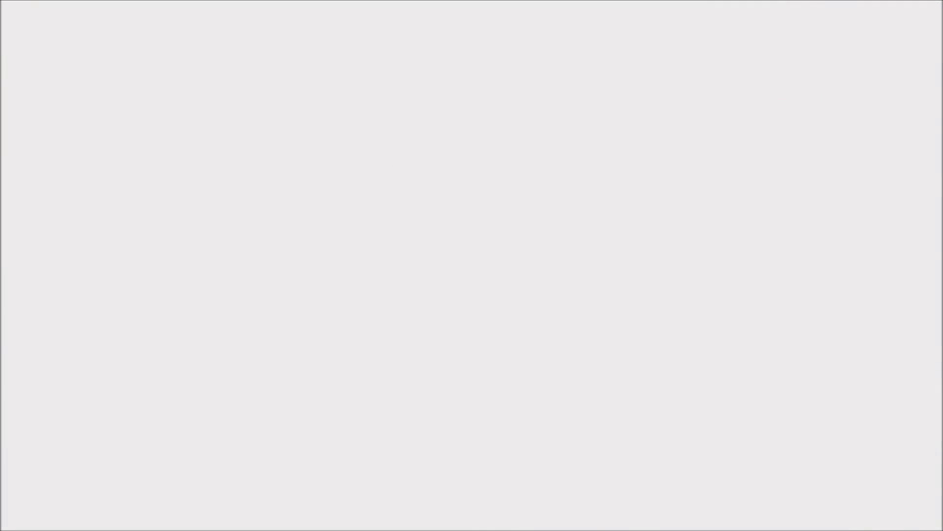